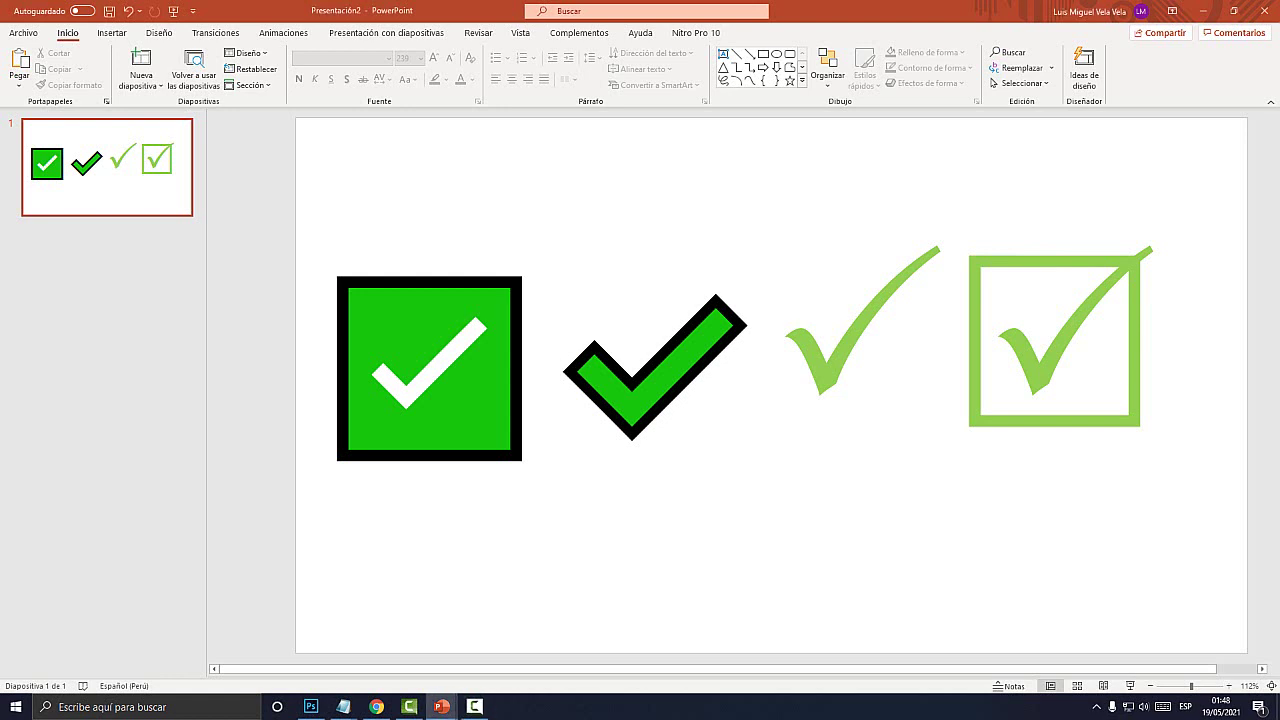
Colour the third check mark in the text box blue
{"action": "left_click", "coordinate": [948, 350]}
{"action": "key", "text": "ctrl+a"}
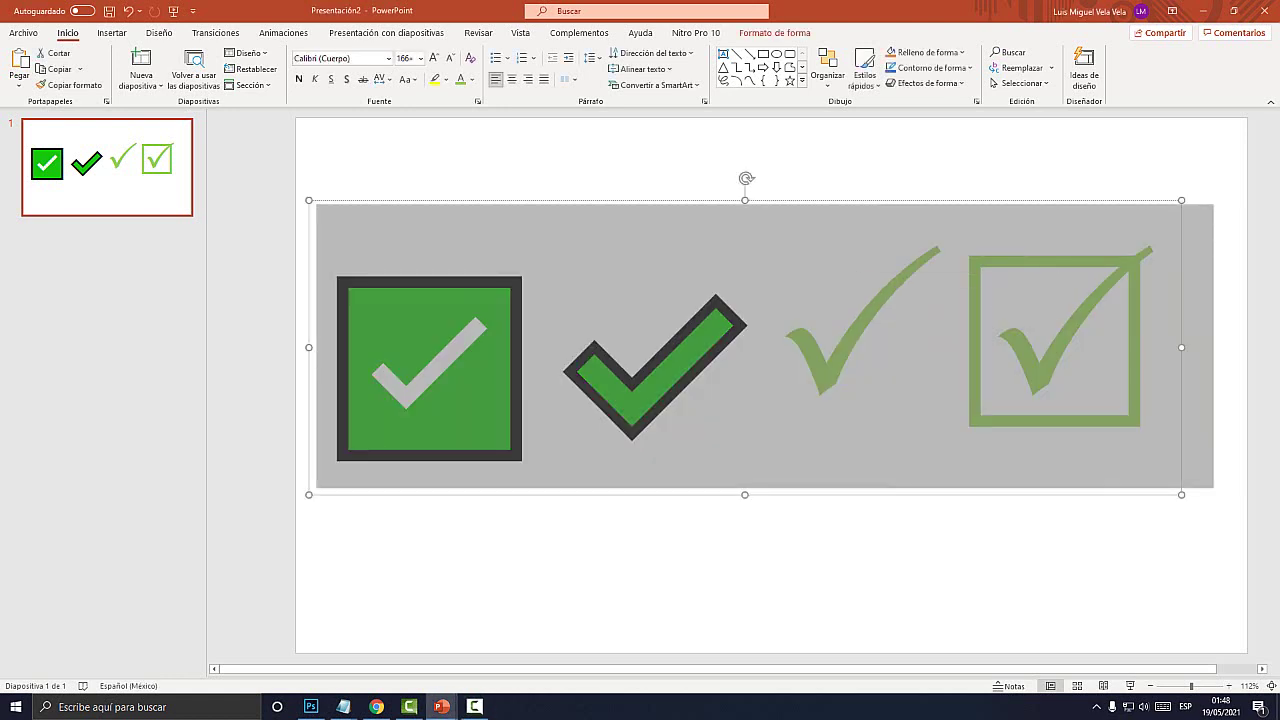
{"action": "left_click_drag", "start_coordinate": [766, 350], "coordinate": [948, 350]}
{"action": "left_click", "coordinate": [472, 80]}
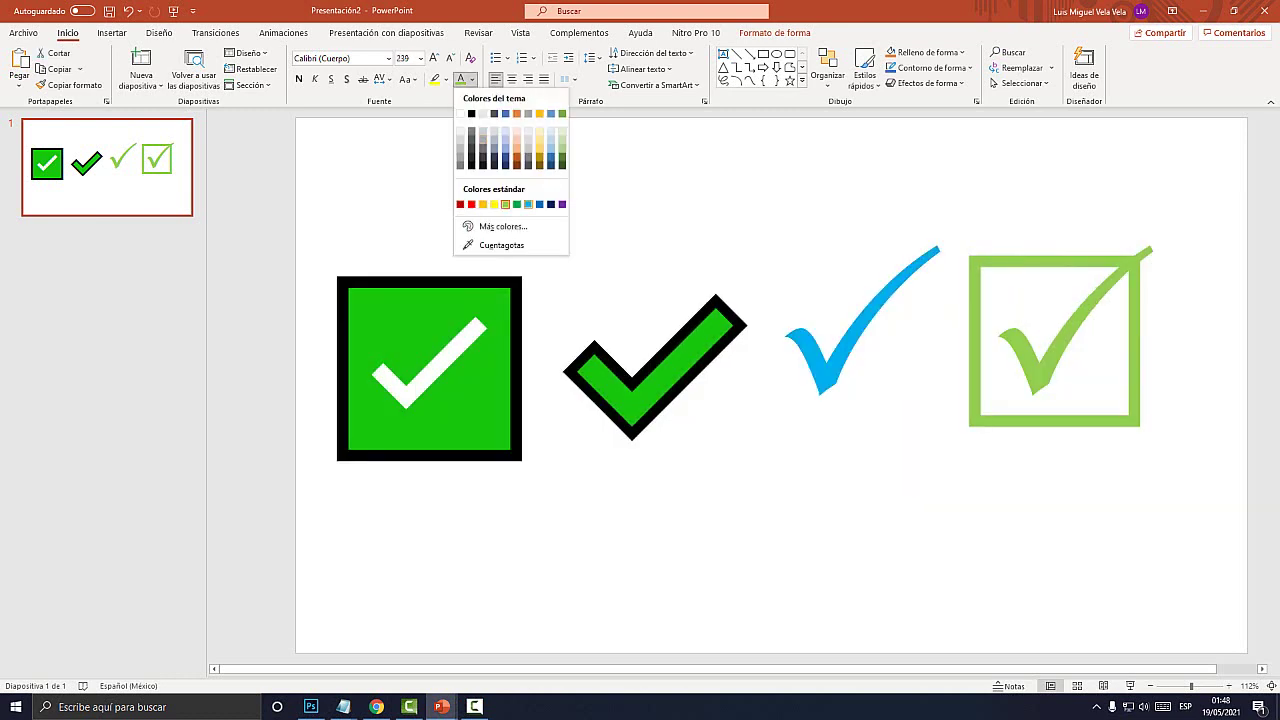
{"action": "left_click", "coordinate": [539, 204]}
Delete the whole check-mark text box, leaving the slide blank
{"action": "key", "text": "Escape"}
{"action": "key", "text": "Escape"}
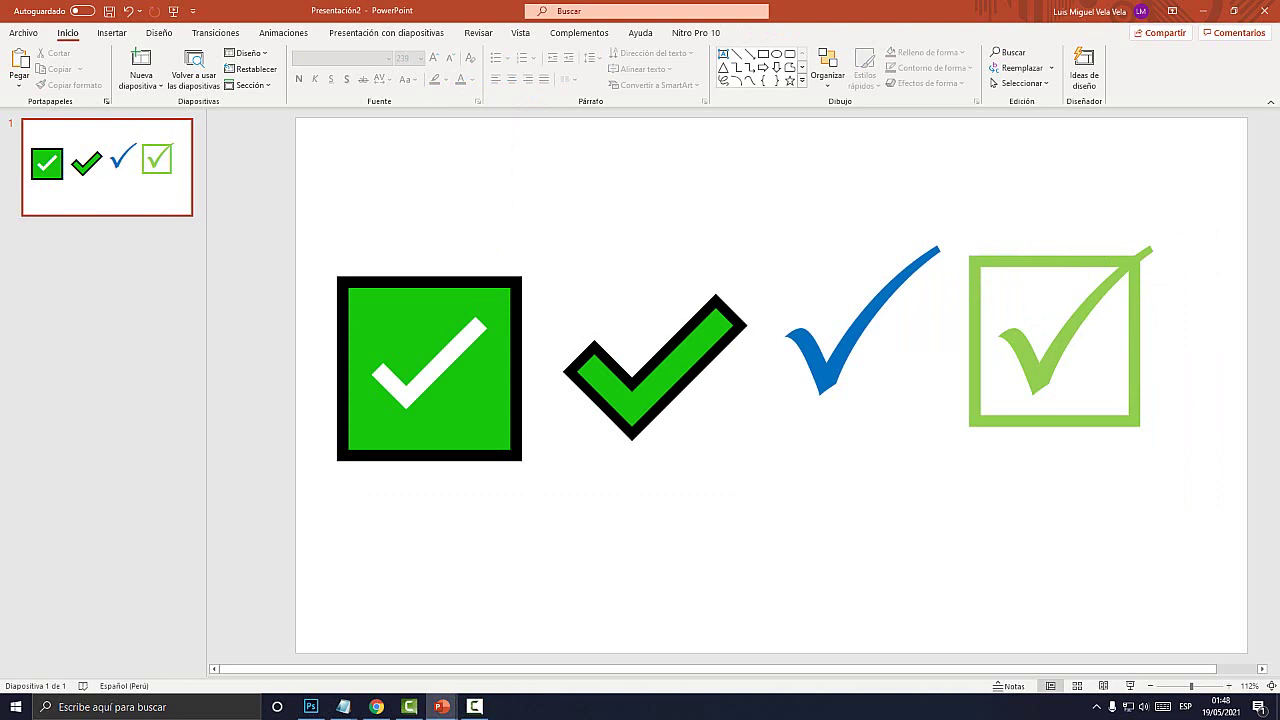
{"action": "left_click", "coordinate": [542, 370]}
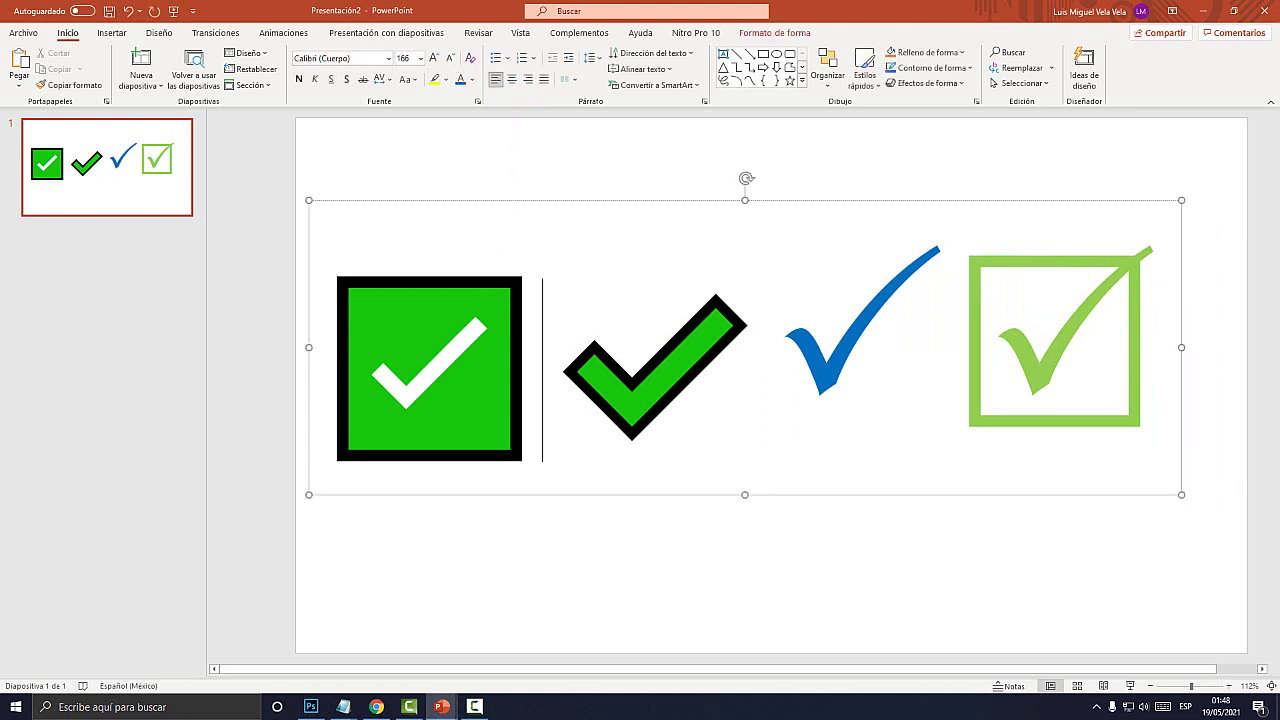
{"action": "key", "text": "Escape"}
{"action": "key", "text": "Delete"}
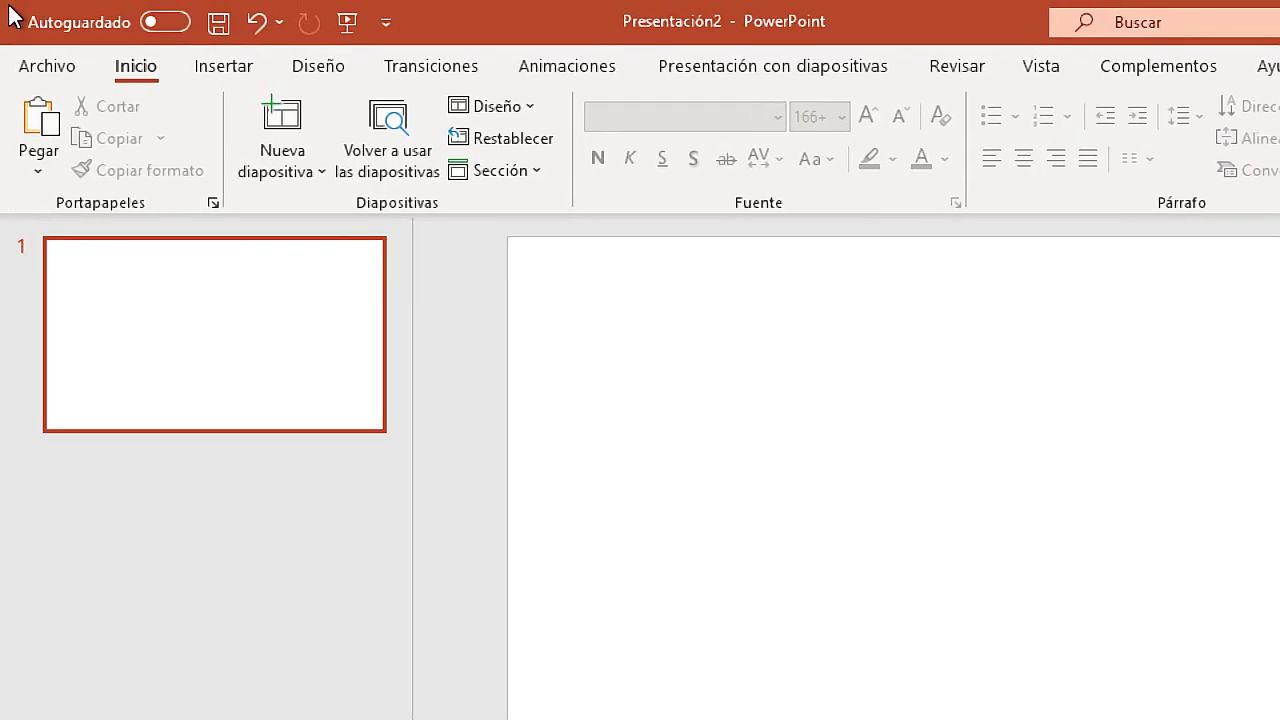
Draw a new text box across the top of the slide
{"action": "left_click", "coordinate": [111, 35]}
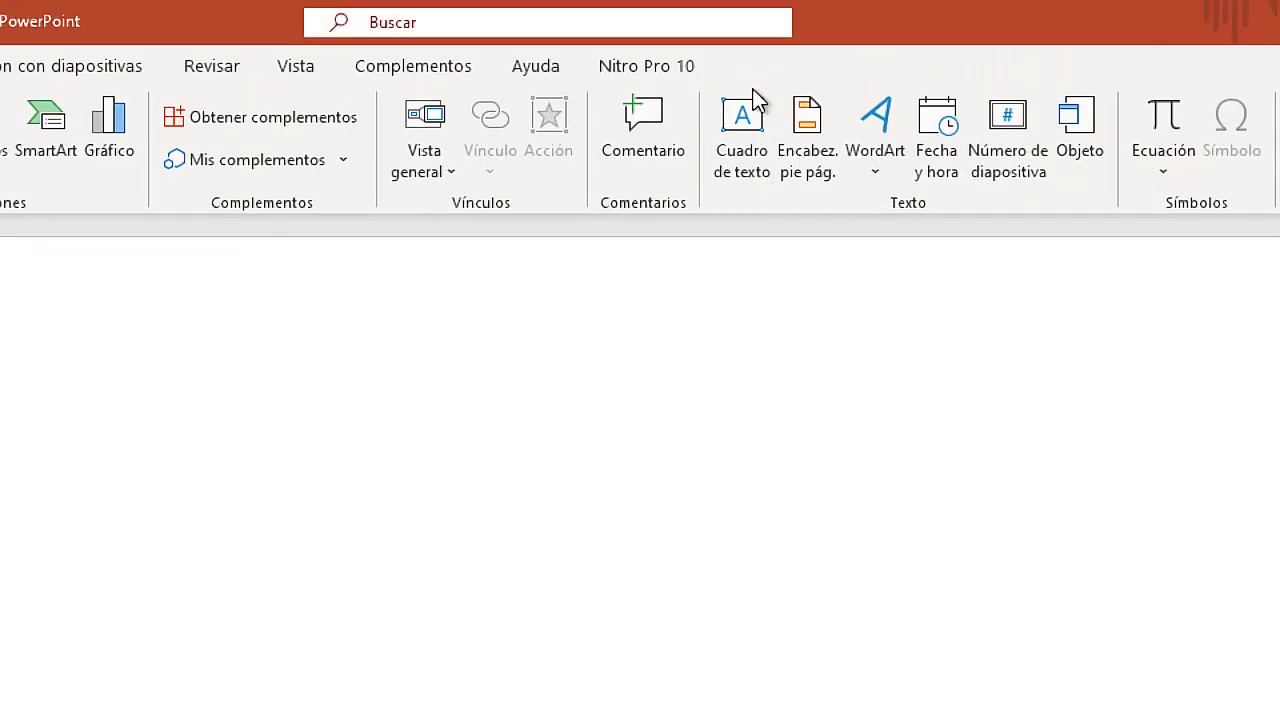
{"action": "left_click", "coordinate": [748, 69]}
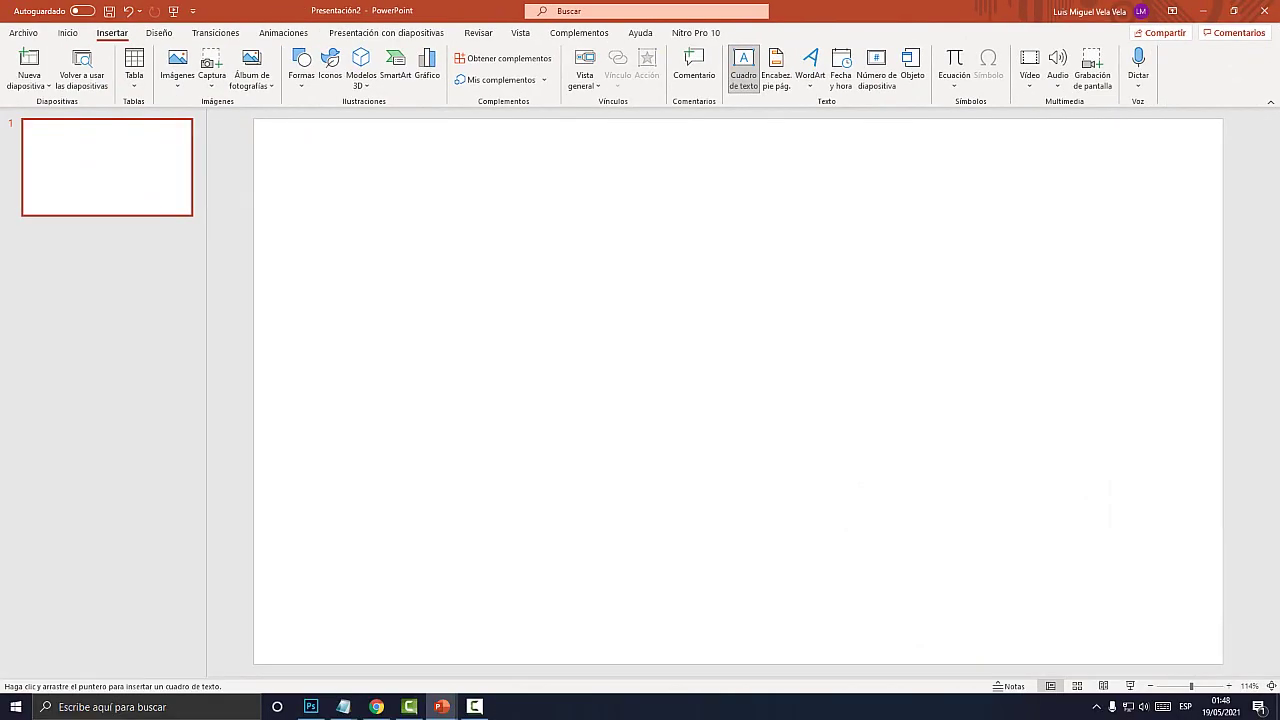
{"action": "mouse_move", "coordinate": [302, 169]}
{"action": "left_mouse_down"}
{"action": "mouse_move", "coordinate": [1122, 516]}
{"action": "mouse_move", "coordinate": [1192, 532]}
{"action": "left_mouse_up"}
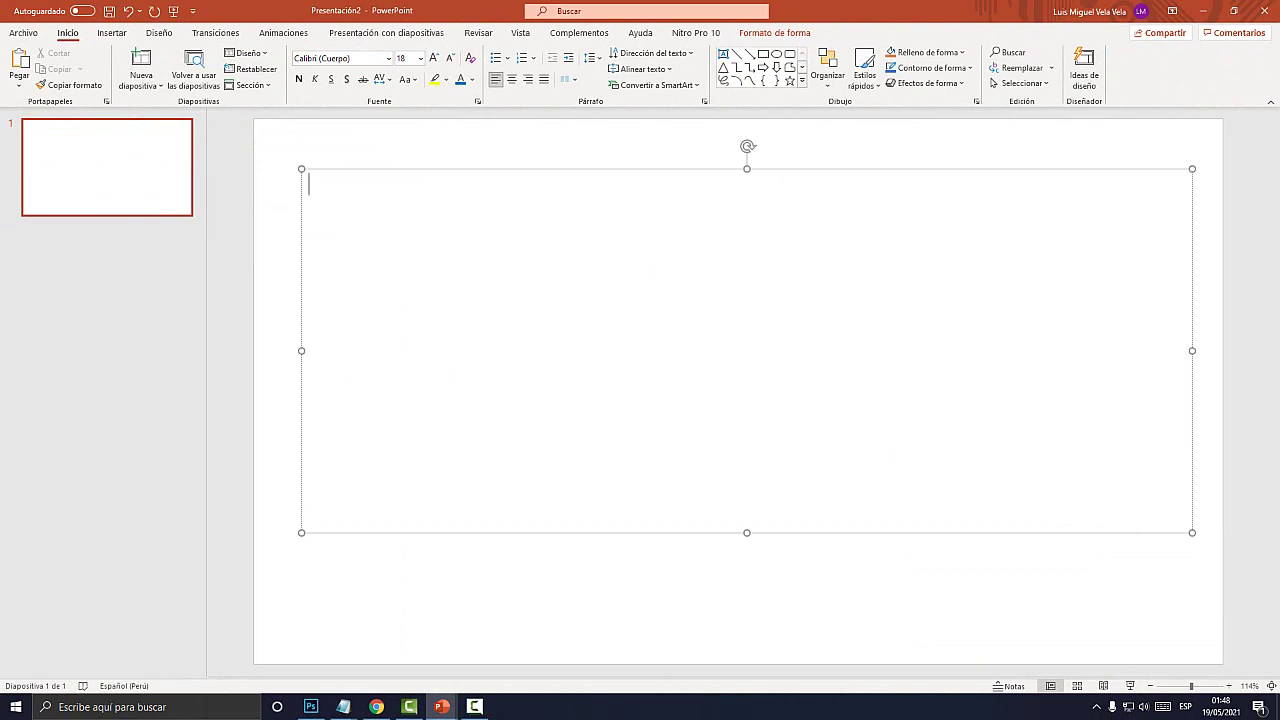
Type test text 'dfgfgh', erase part of it, then switch to Photoshop's keyboard image
{"action": "type", "text": "dfgfgh"}
{"action": "key", "text": "BackSpace"}
{"action": "key", "text": "BackSpace"}
{"action": "key", "text": "BackSpace"}
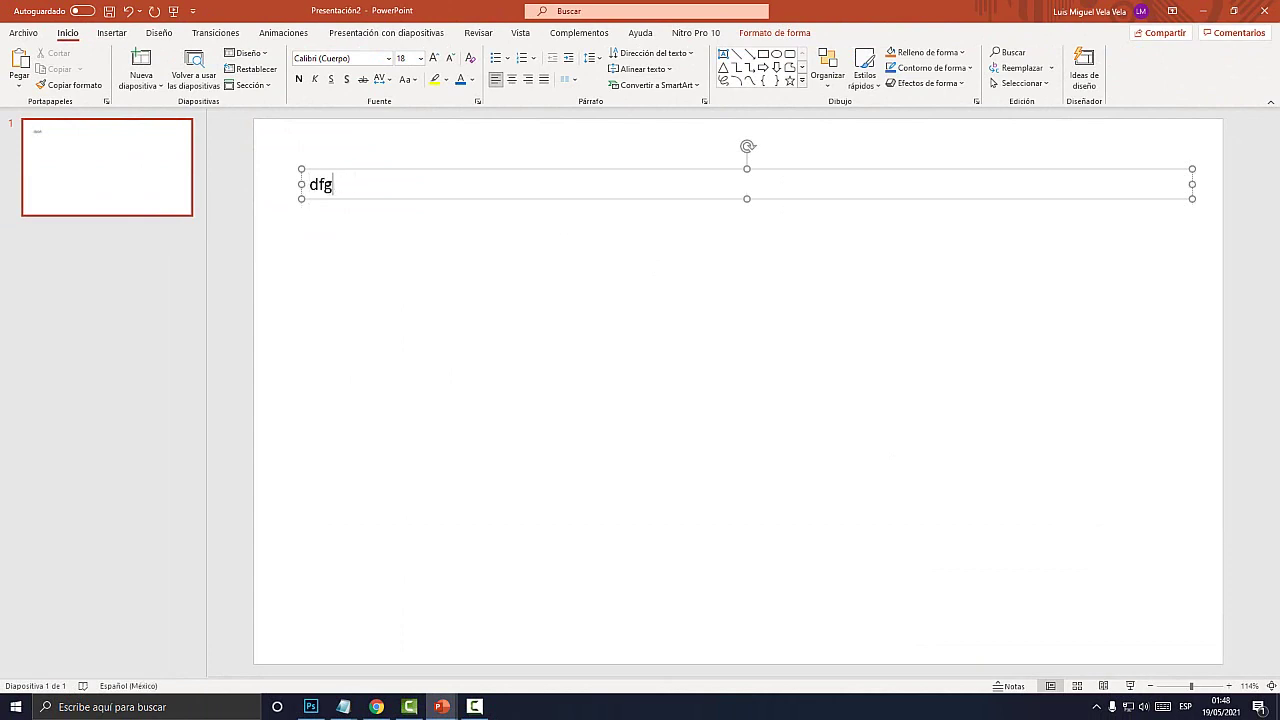
{"action": "key", "text": "BackSpace"}
{"action": "key", "text": "BackSpace"}
{"action": "key", "text": "BackSpace"}
{"action": "left_click", "coordinate": [311, 706]}
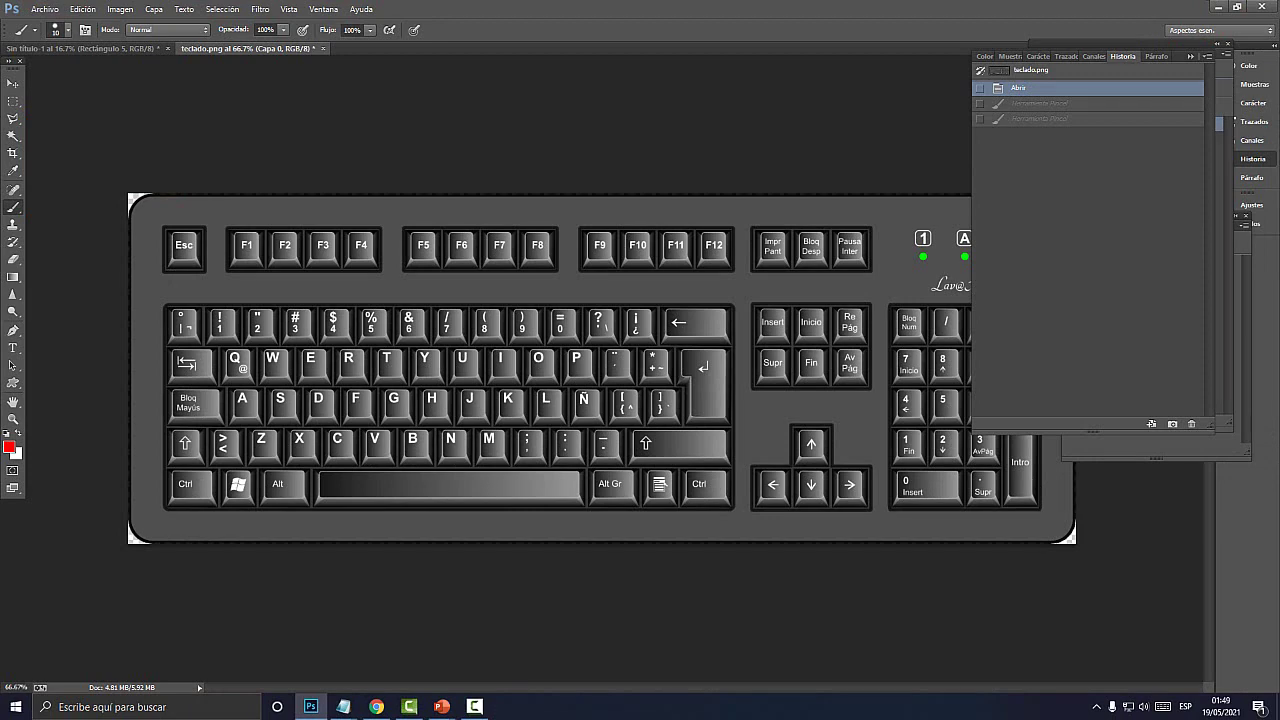
At 100% zoom, circle the Windows and colon keys in red, then return to PowerPoint
{"action": "key", "text": "ctrl+plus"}
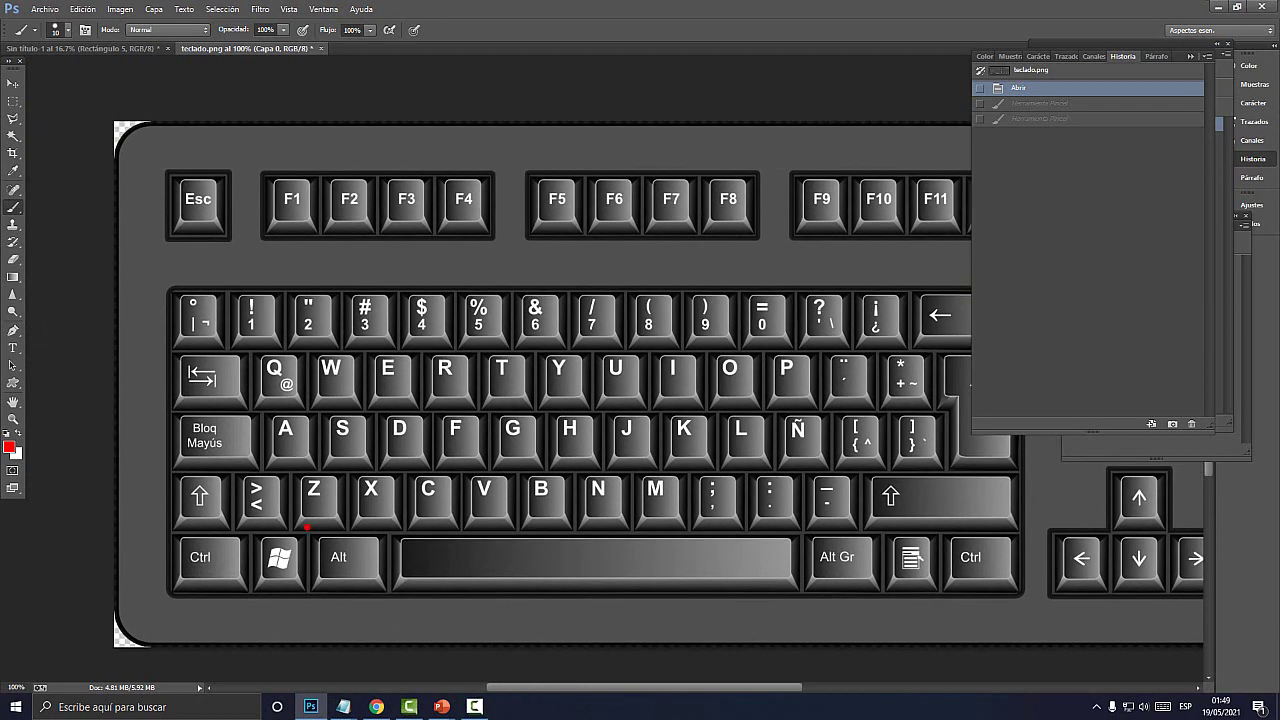
{"action": "mouse_move", "coordinate": [262, 582]}
{"action": "left_mouse_down"}
{"action": "mouse_move", "coordinate": [308, 550]}
{"action": "mouse_move", "coordinate": [308, 533]}
{"action": "left_mouse_up"}
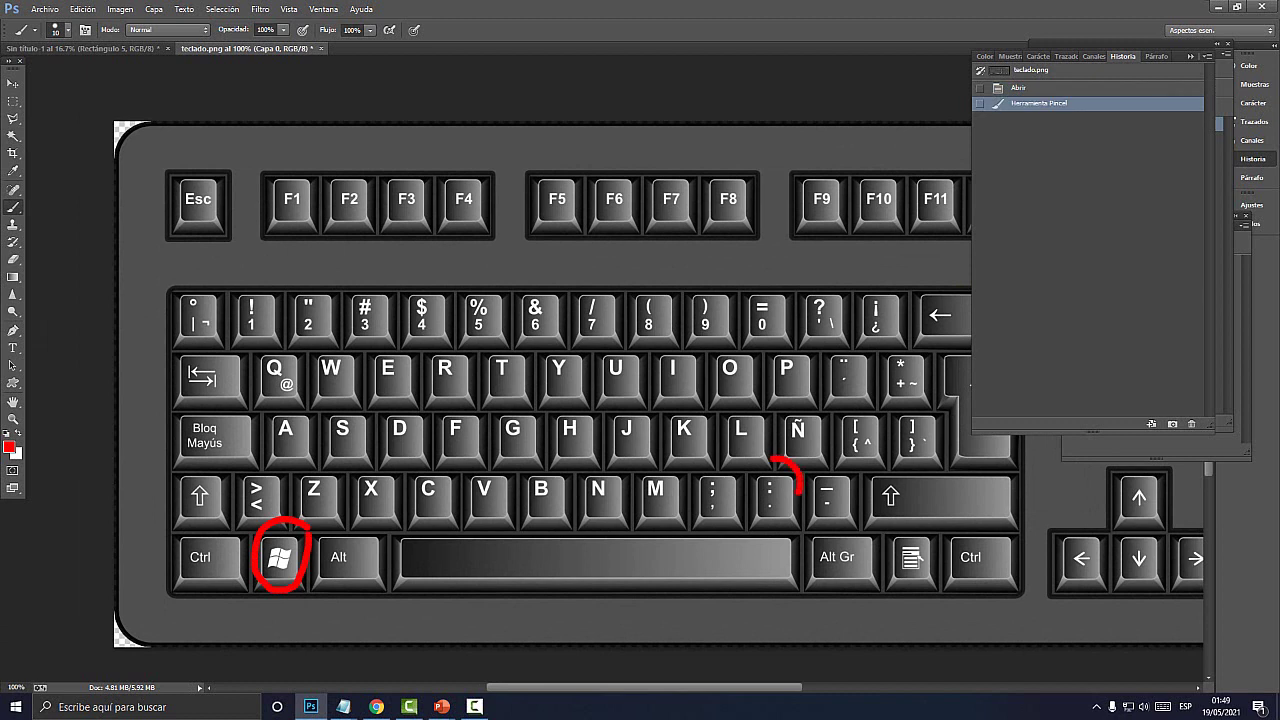
{"action": "mouse_move", "coordinate": [772, 458]}
{"action": "left_mouse_down"}
{"action": "mouse_move", "coordinate": [736, 494]}
{"action": "mouse_move", "coordinate": [792, 521]}
{"action": "left_mouse_up"}
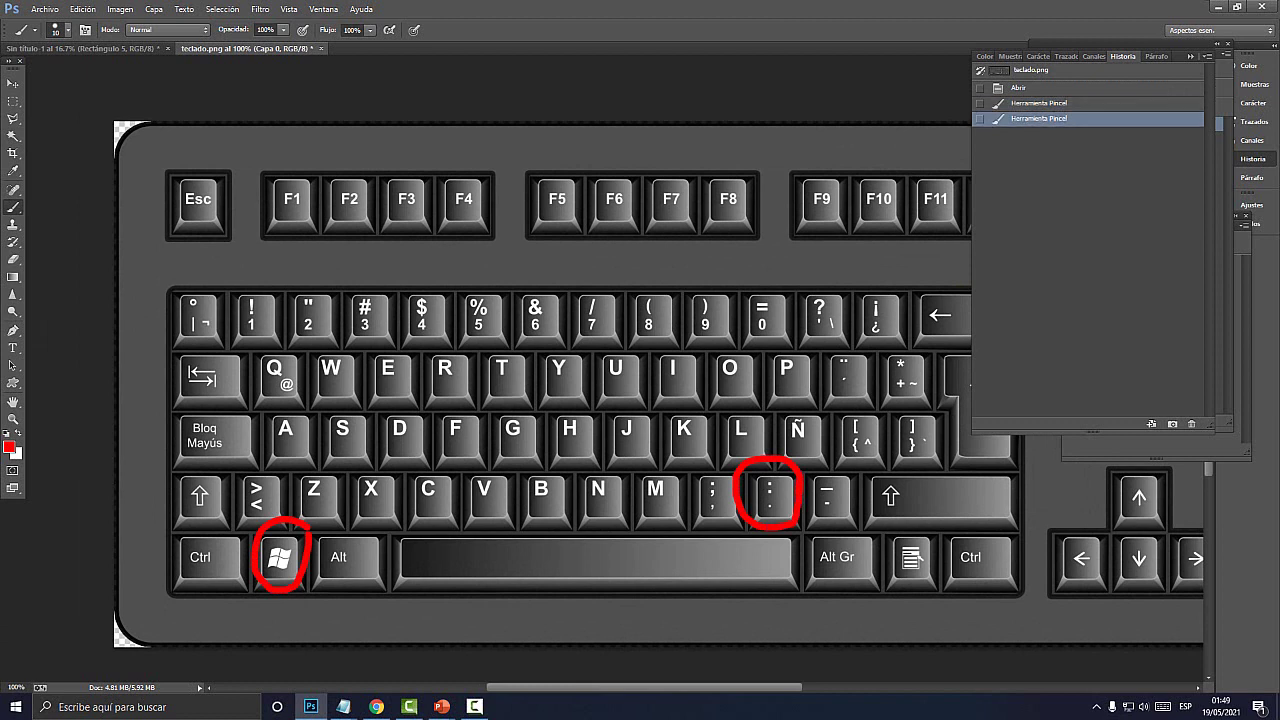
{"action": "mouse_move", "coordinate": [441, 706]}
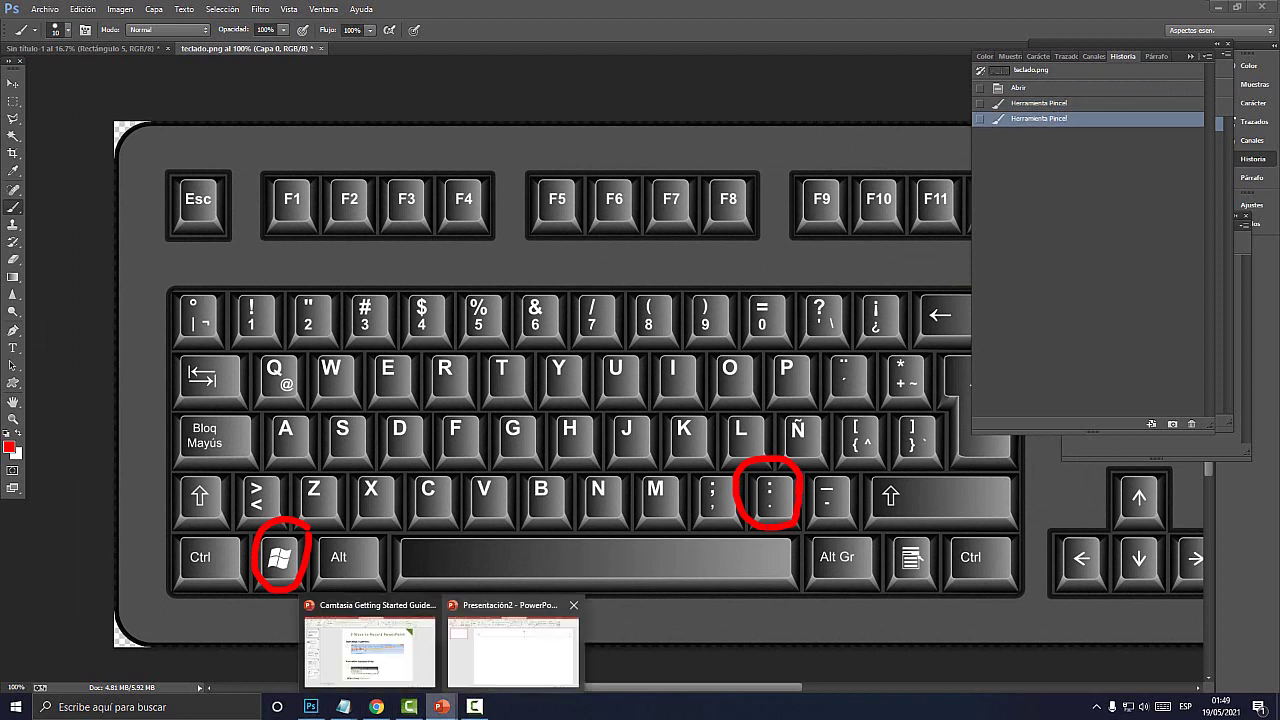
{"action": "left_click", "coordinate": [512, 650]}
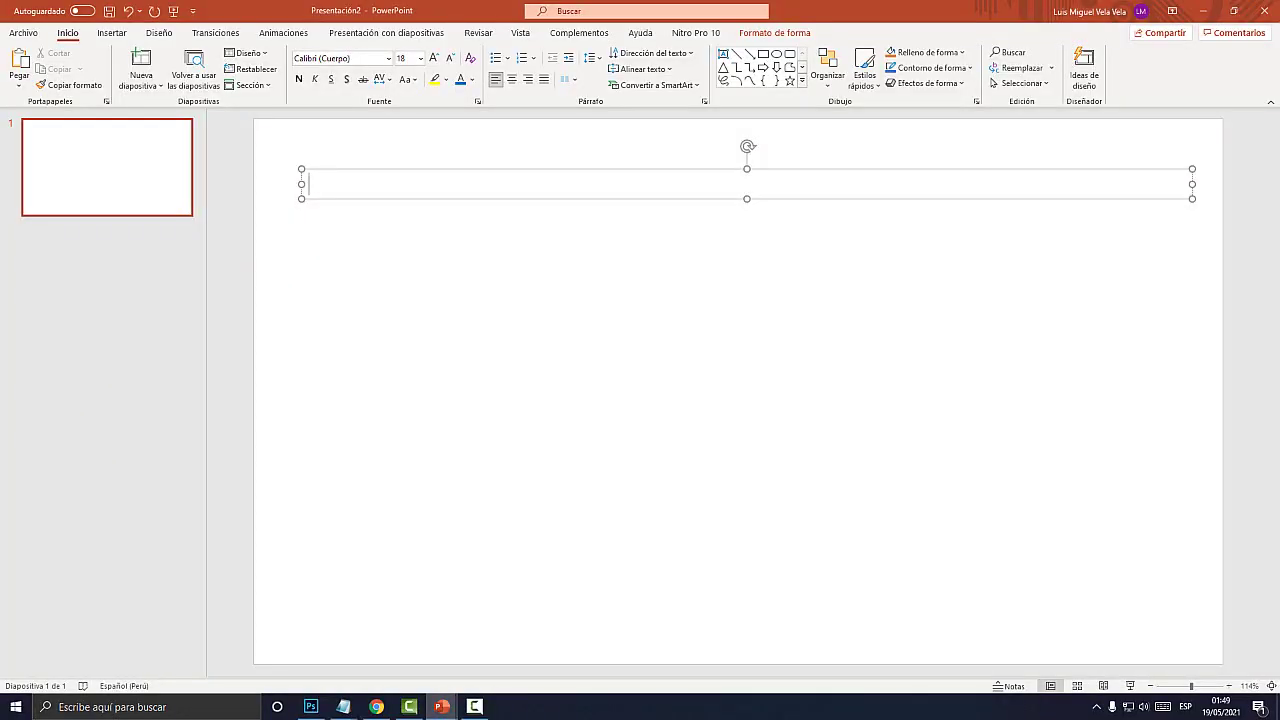
Open the emoji panel with Win + . and insert the green boxed check emoji
{"action": "key", "text": "super+period"}
{"action": "left_click_drag", "start_coordinate": [420, 212], "coordinate": [581, 161]}
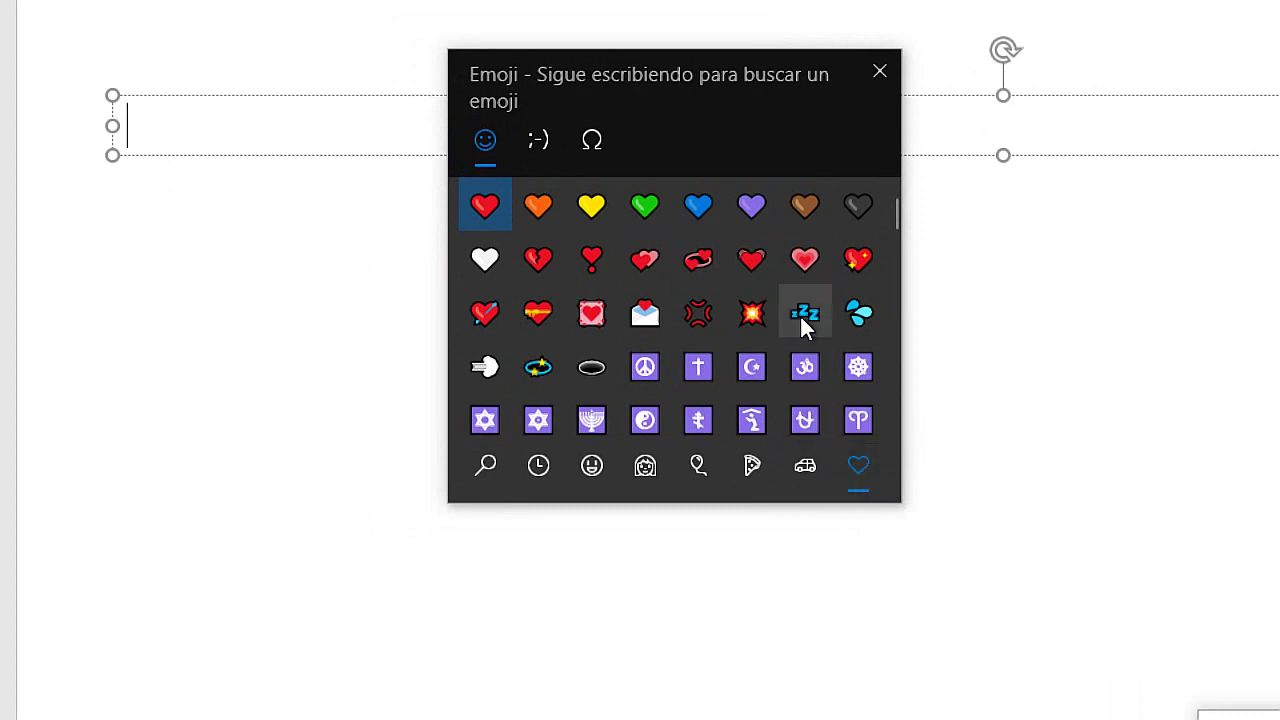
{"action": "scroll", "coordinate": [813, 305], "scroll_direction": "down", "scroll_amount": 1}
{"action": "scroll", "coordinate": [813, 305], "scroll_direction": "down", "scroll_amount": 3}
{"action": "scroll", "coordinate": [816, 297], "scroll_direction": "down", "scroll_amount": 3}
{"action": "scroll", "coordinate": [816, 294], "scroll_direction": "down", "scroll_amount": 2}
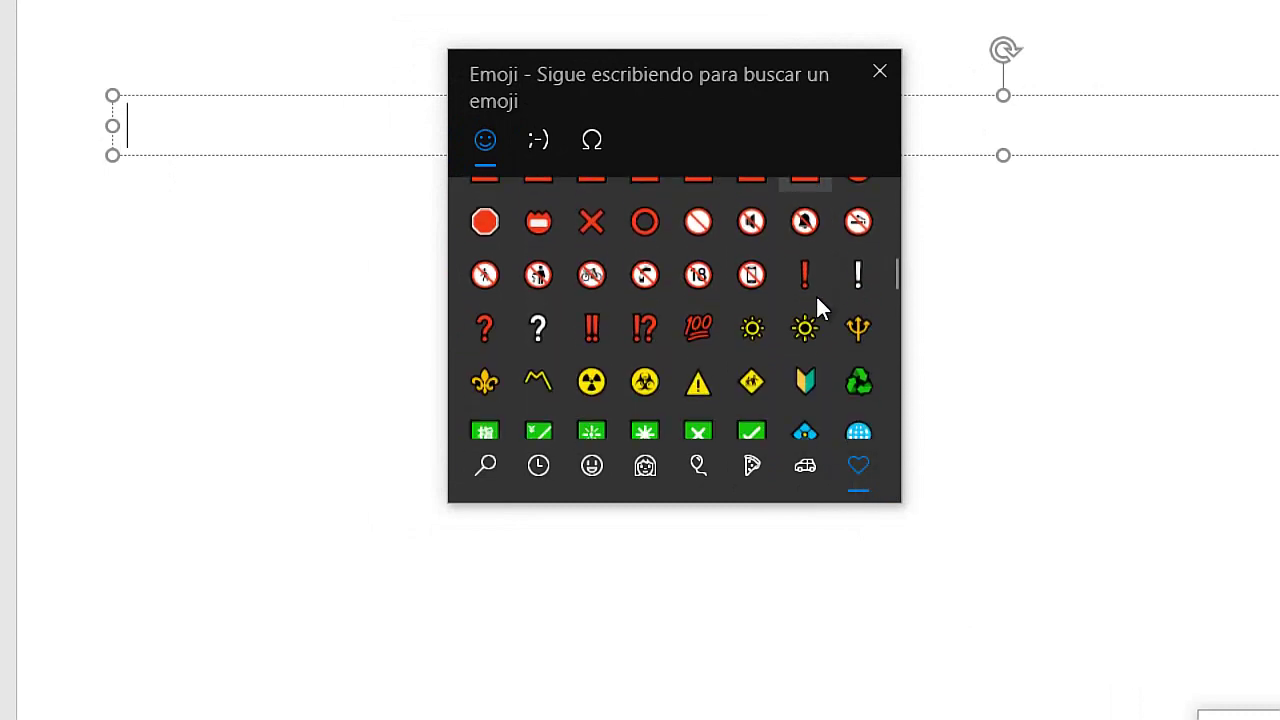
{"action": "scroll", "coordinate": [816, 294], "scroll_direction": "down", "scroll_amount": 2}
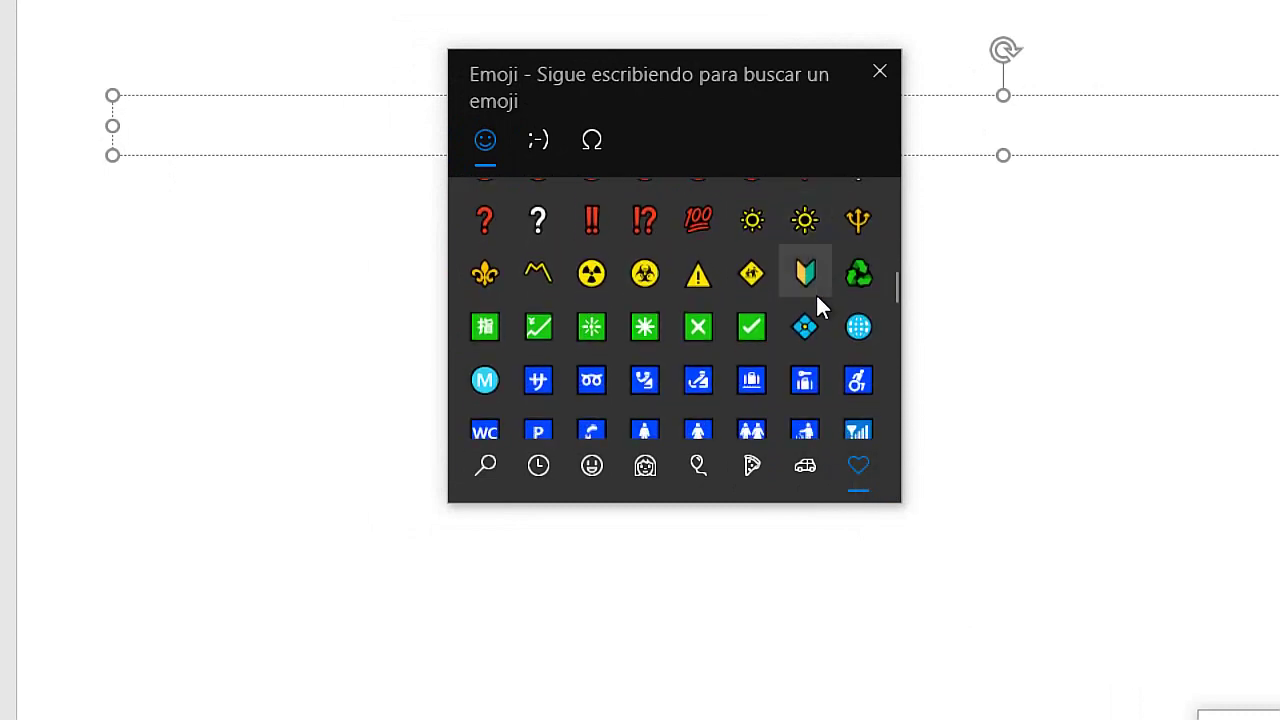
{"action": "left_click", "coordinate": [750, 327]}
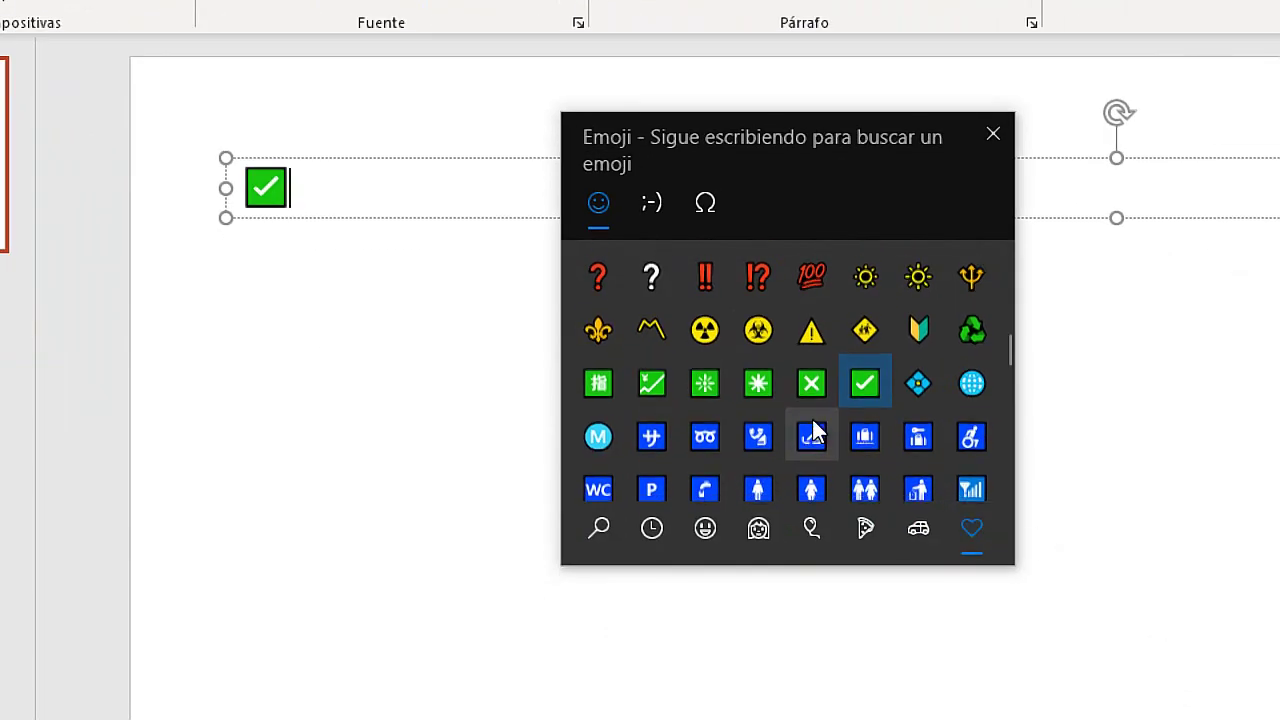
Insert the plain green check mark emoji after it
{"action": "scroll", "coordinate": [814, 425], "scroll_direction": "down", "scroll_amount": 1}
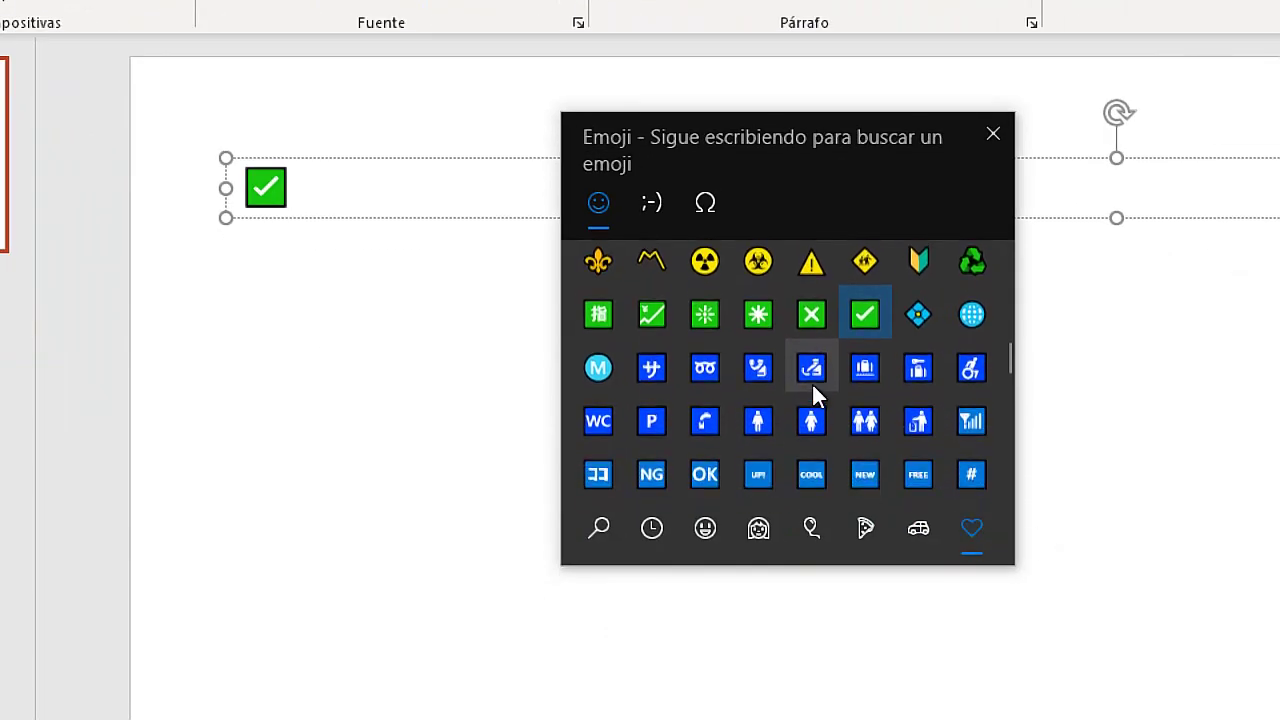
{"action": "scroll", "coordinate": [813, 385], "scroll_direction": "down", "scroll_amount": 2}
{"action": "scroll", "coordinate": [812, 377], "scroll_direction": "down", "scroll_amount": 1}
{"action": "scroll", "coordinate": [812, 370], "scroll_direction": "down", "scroll_amount": 2}
{"action": "scroll", "coordinate": [814, 364], "scroll_direction": "down", "scroll_amount": 2}
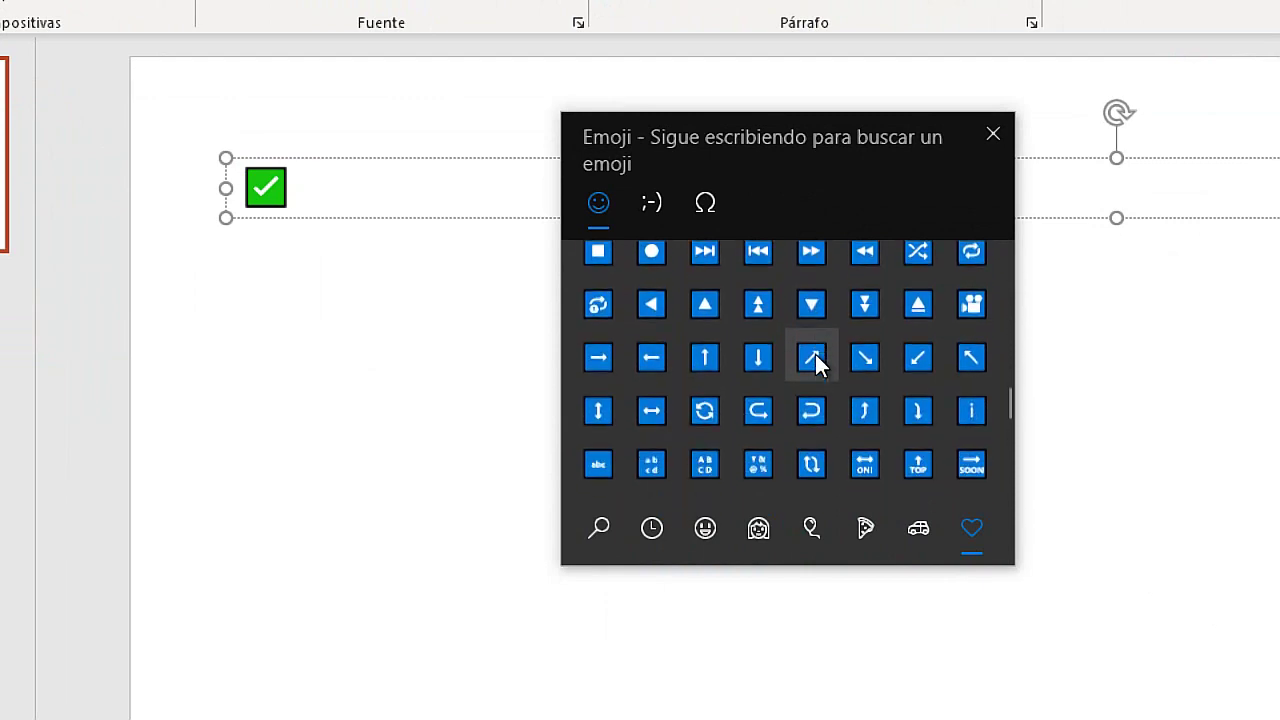
{"action": "scroll", "coordinate": [815, 354], "scroll_direction": "down", "scroll_amount": 3}
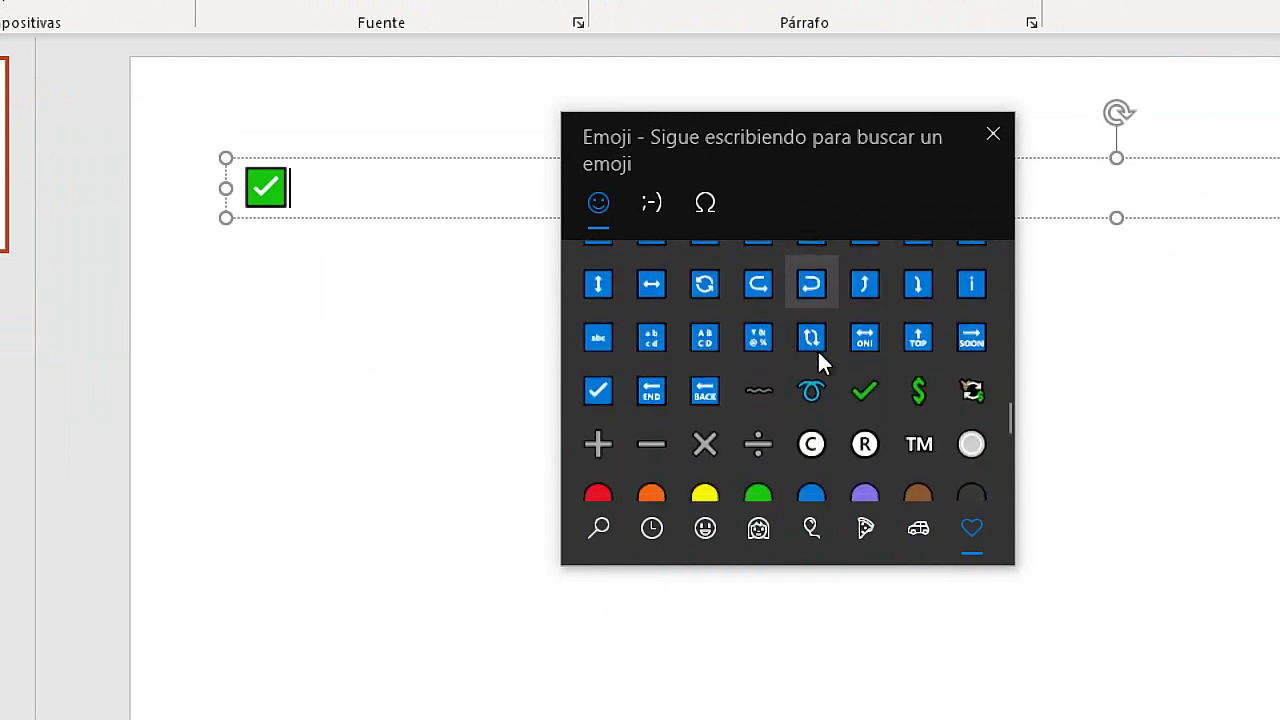
{"action": "left_click", "coordinate": [864, 390]}
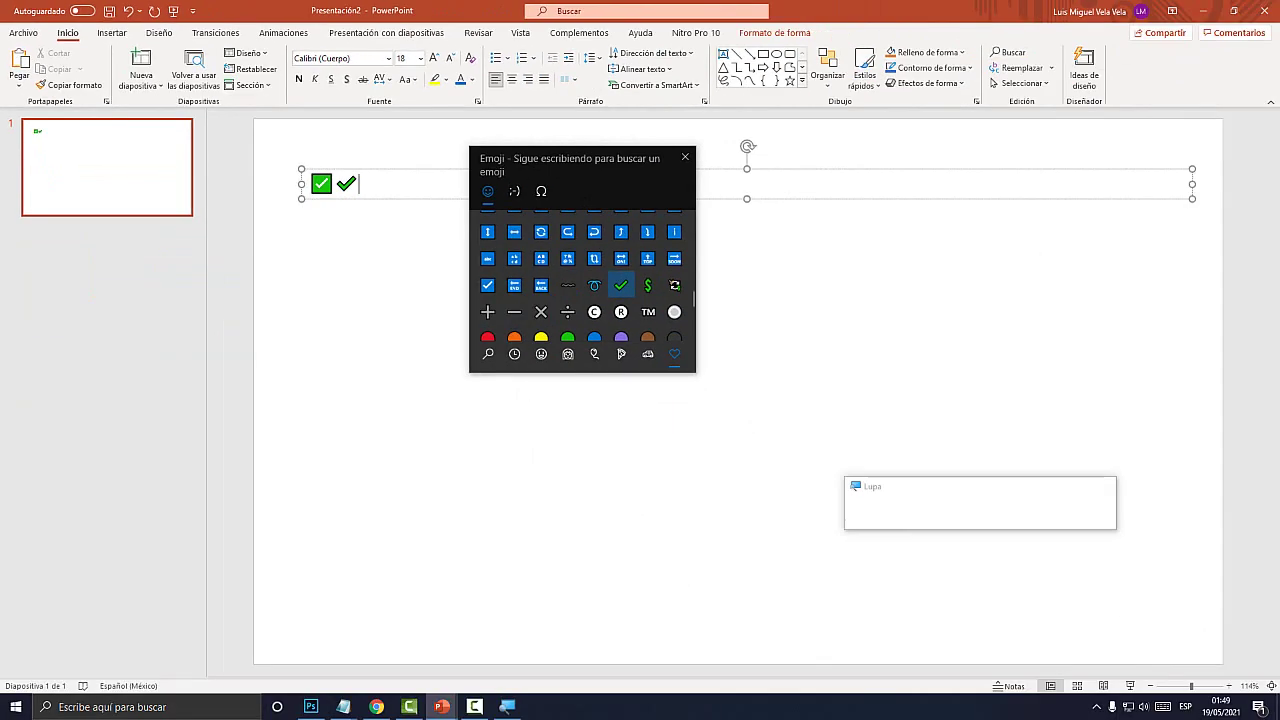
Close the emoji picker and grow both green check emojis to 166 pt
{"action": "left_click", "coordinate": [686, 156]}
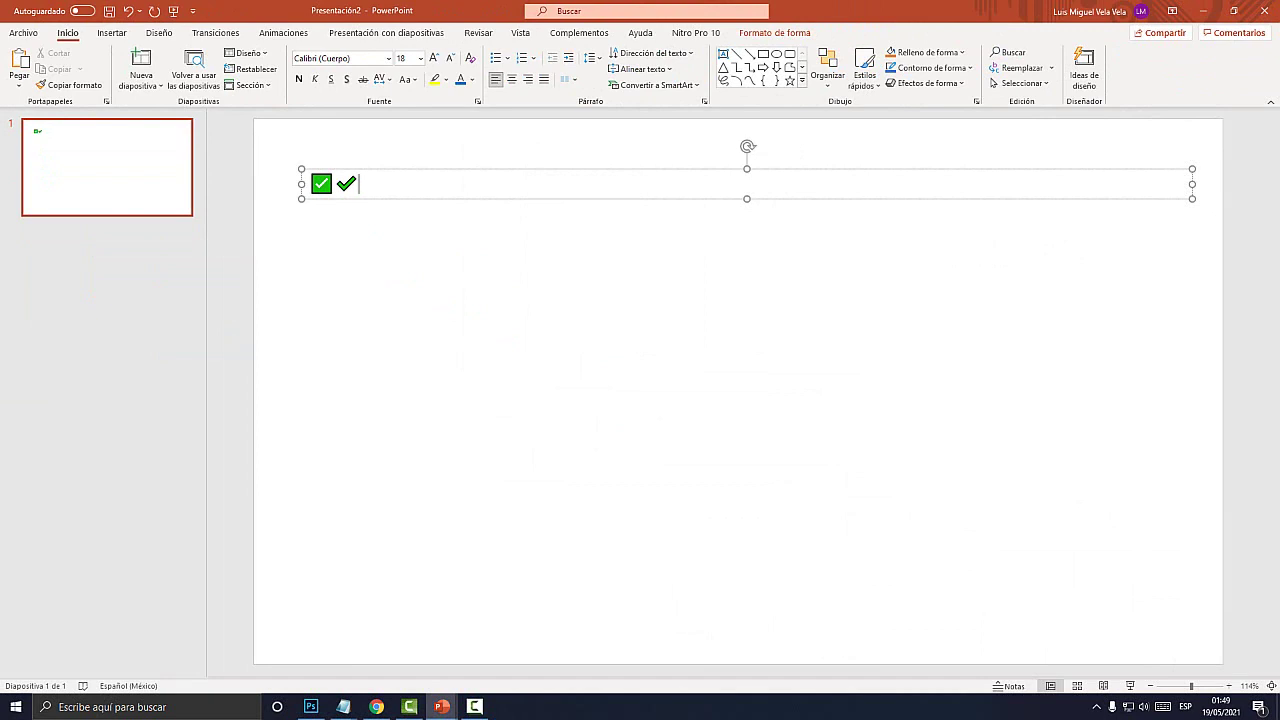
{"action": "key", "text": "shift+Left"}
{"action": "key", "text": "shift+Left"}
{"action": "left_click", "coordinate": [434, 58]}
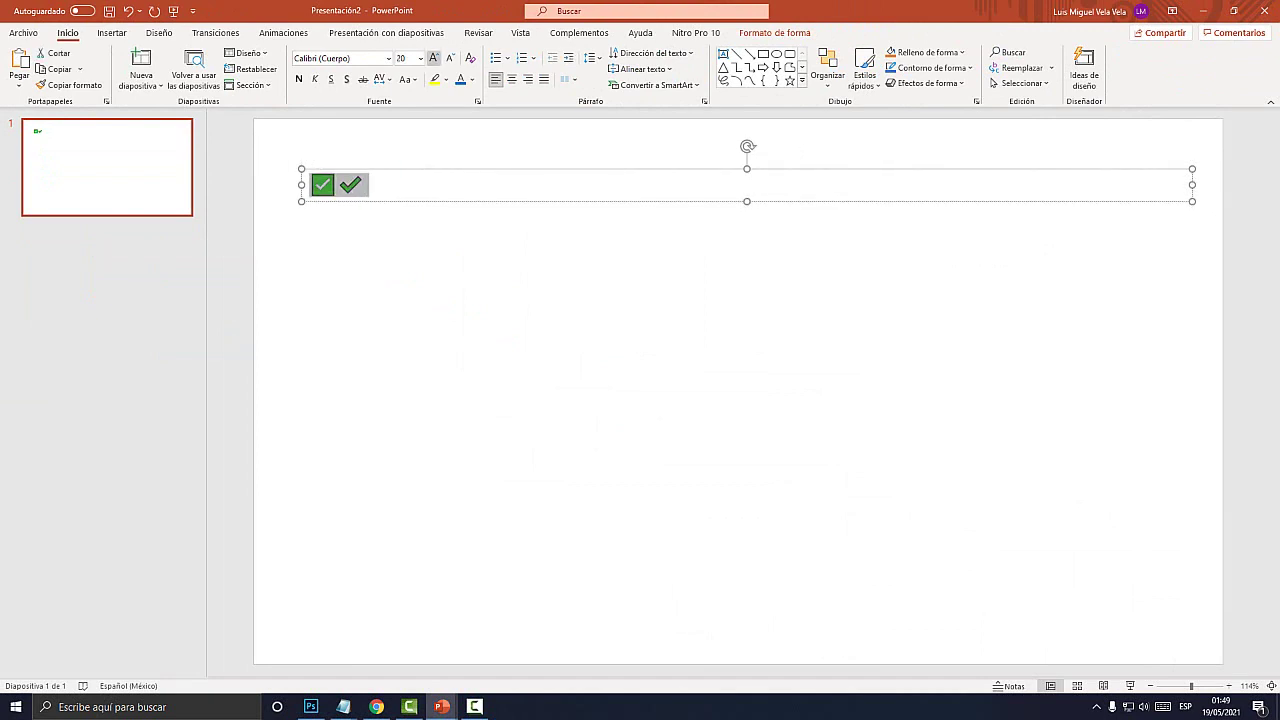
{"action": "left_click", "coordinate": [434, 58]}
{"action": "left_click", "coordinate": [434, 58]}
{"action": "left_click", "coordinate": [434, 58]}
{"action": "left_click", "coordinate": [434, 58]}
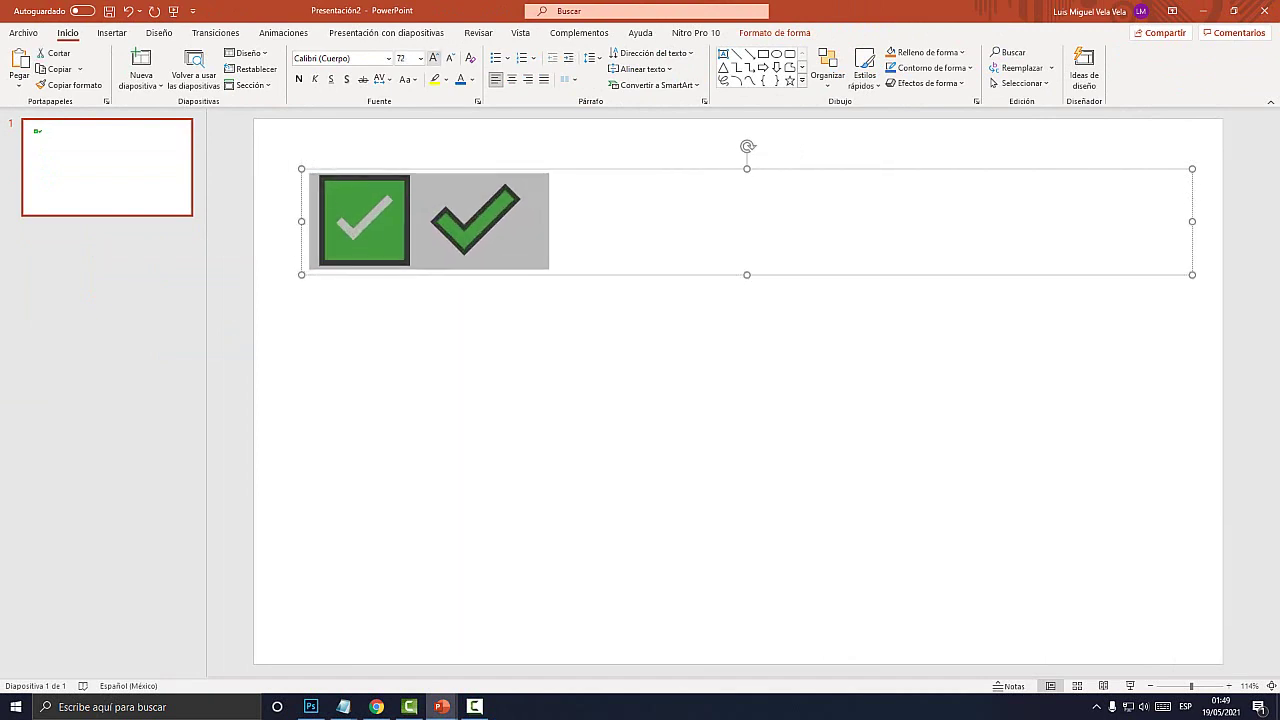
{"action": "left_click", "coordinate": [434, 58]}
{"action": "left_click", "coordinate": [434, 58]}
{"action": "left_click", "coordinate": [434, 58]}
{"action": "left_click", "coordinate": [434, 58]}
{"action": "left_click", "coordinate": [434, 58]}
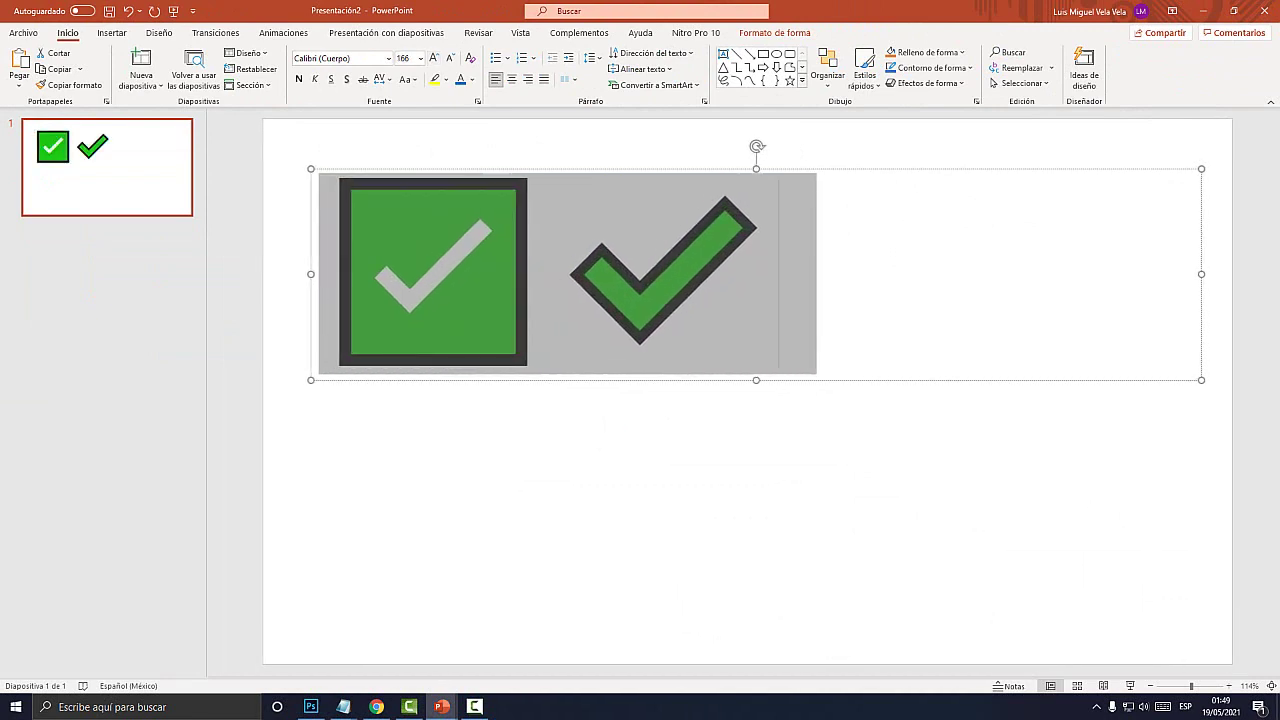
{"action": "key", "text": "Right"}
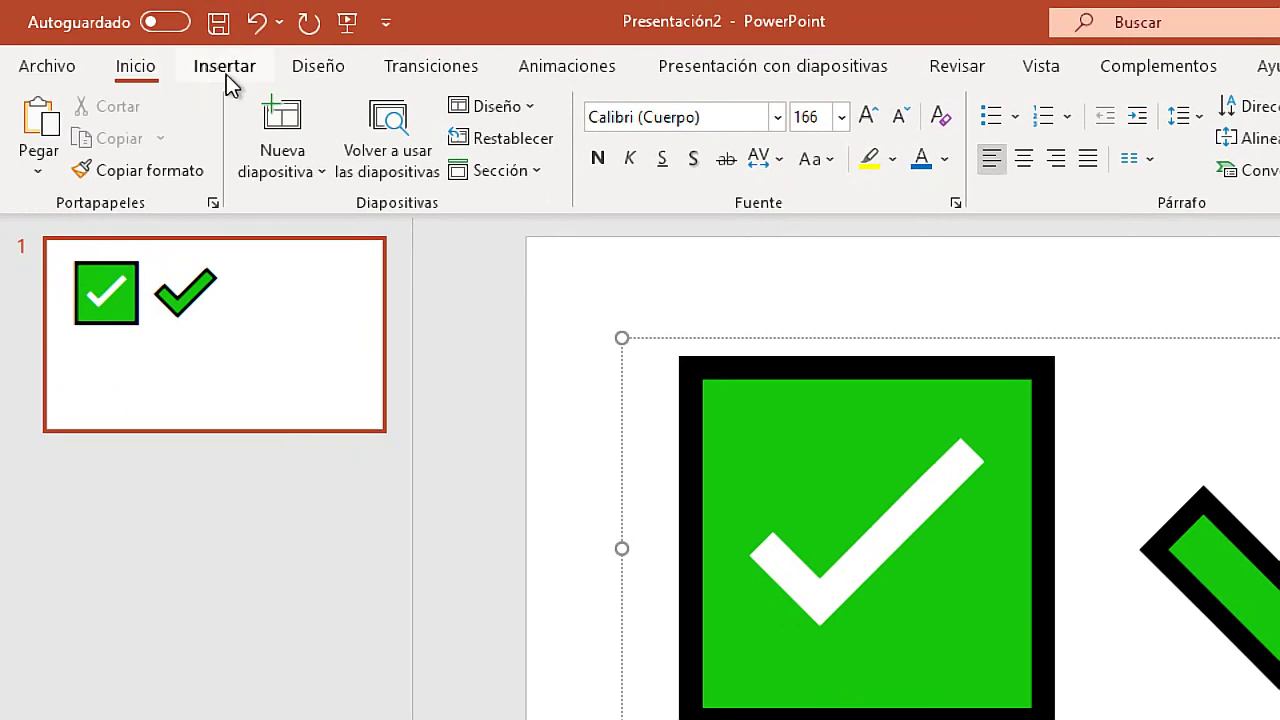
{"action": "left_click", "coordinate": [111, 37]}
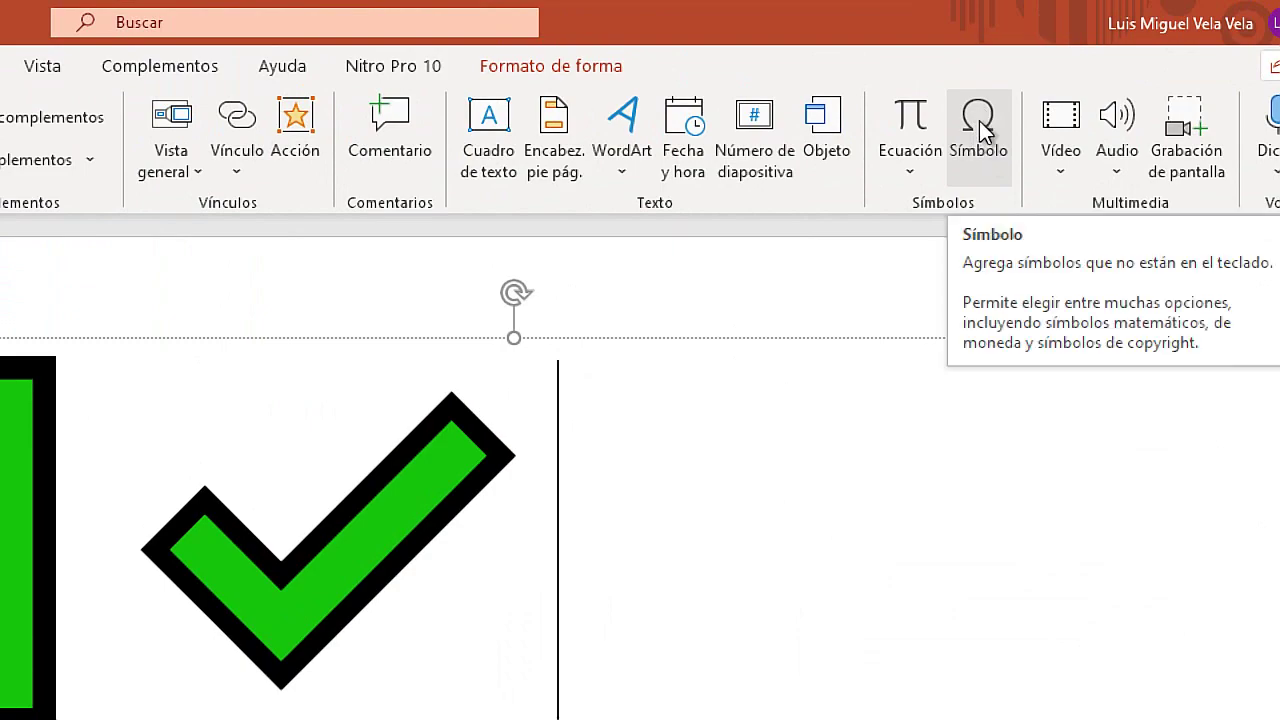
Open the Symbol dialog in Wingdings 2 and insert the plain check mark
{"action": "left_click", "coordinate": [980, 140]}
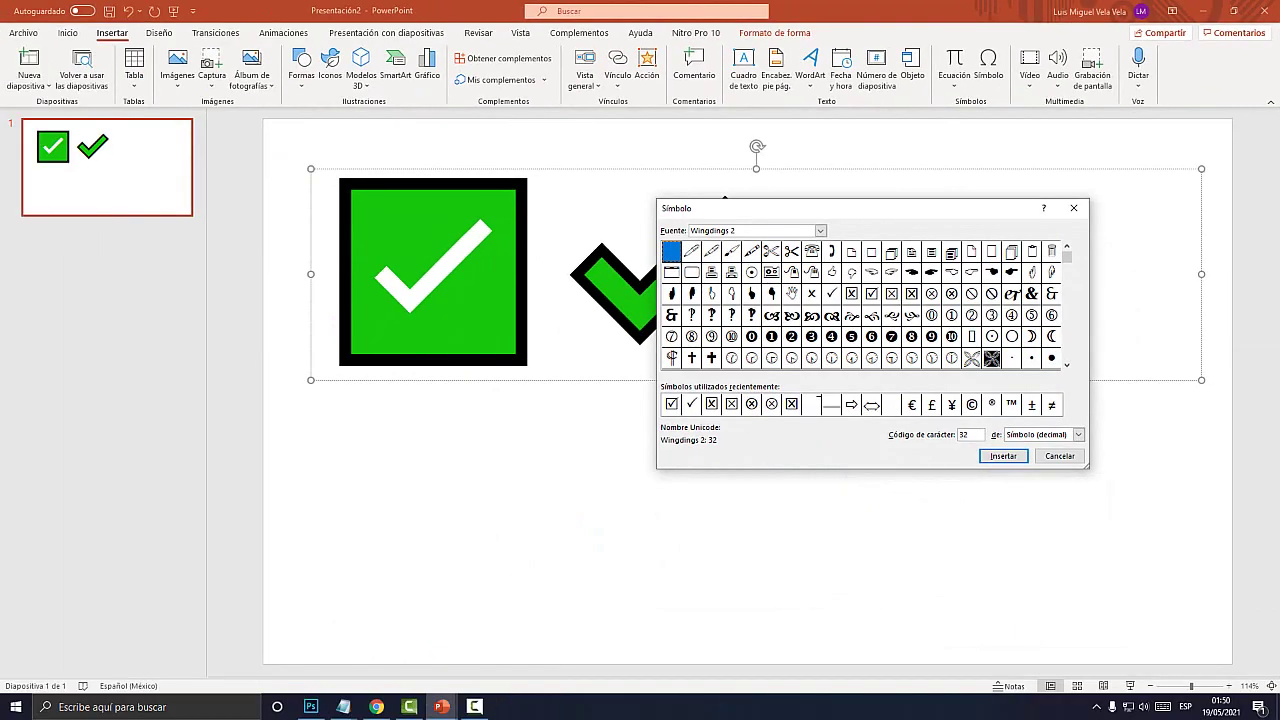
{"action": "left_click_drag", "start_coordinate": [885, 199], "coordinate": [738, 196]}
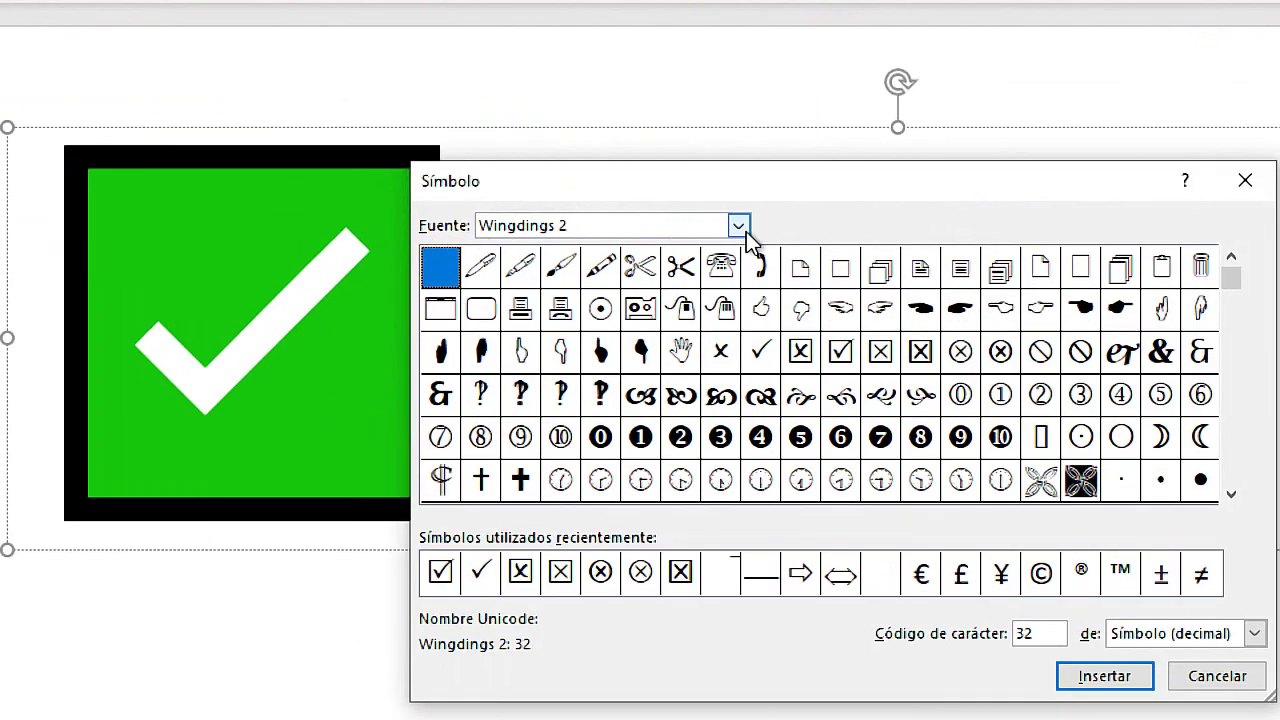
{"action": "left_click", "coordinate": [677, 220]}
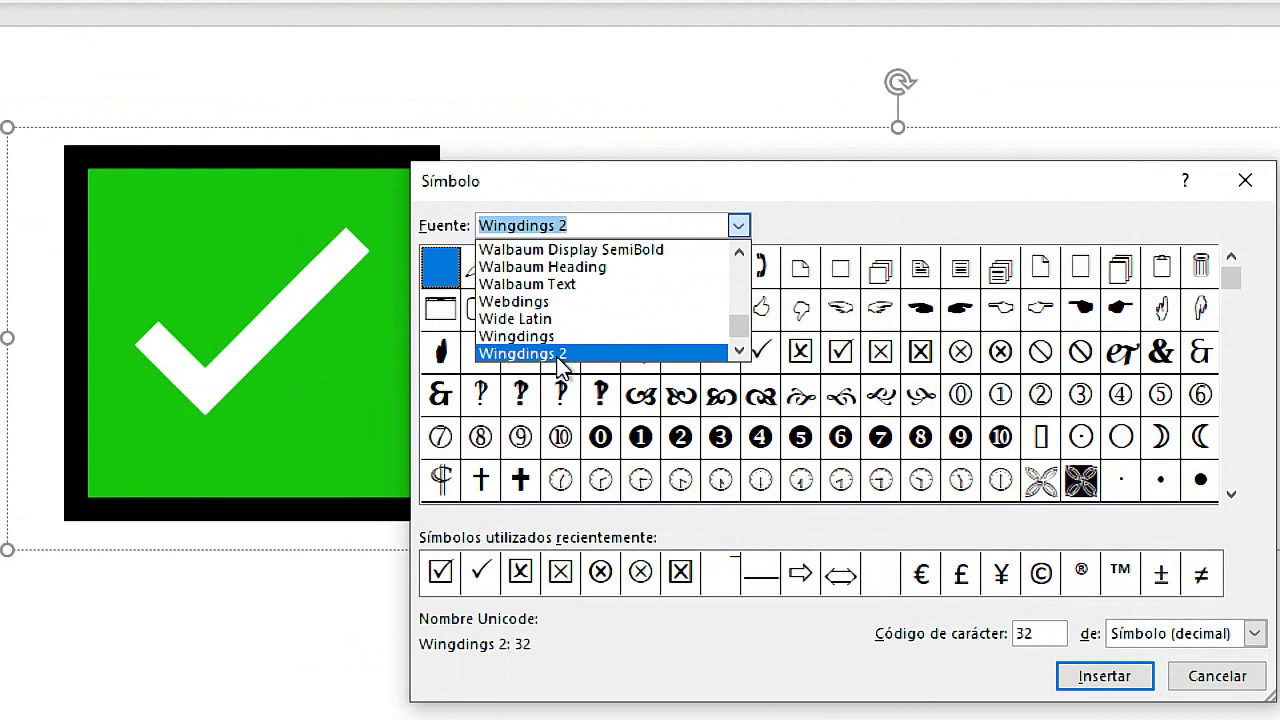
{"action": "left_click", "coordinate": [557, 357]}
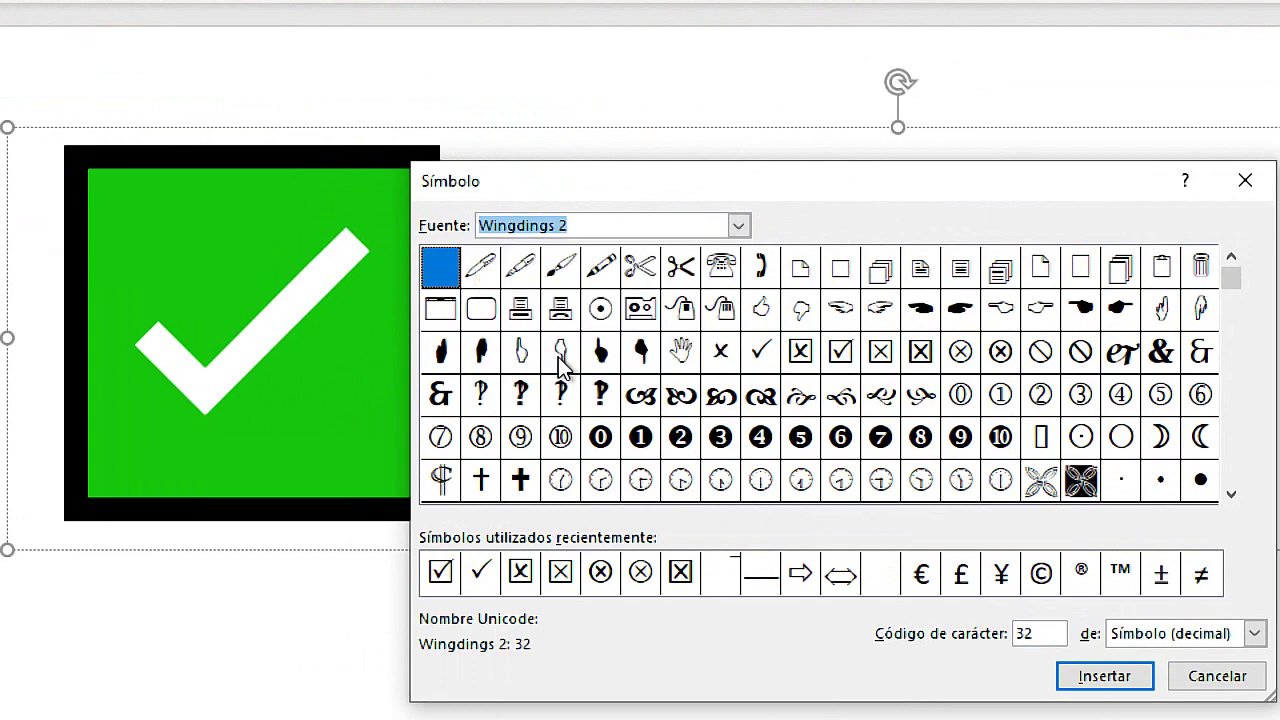
{"action": "left_click", "coordinate": [760, 352]}
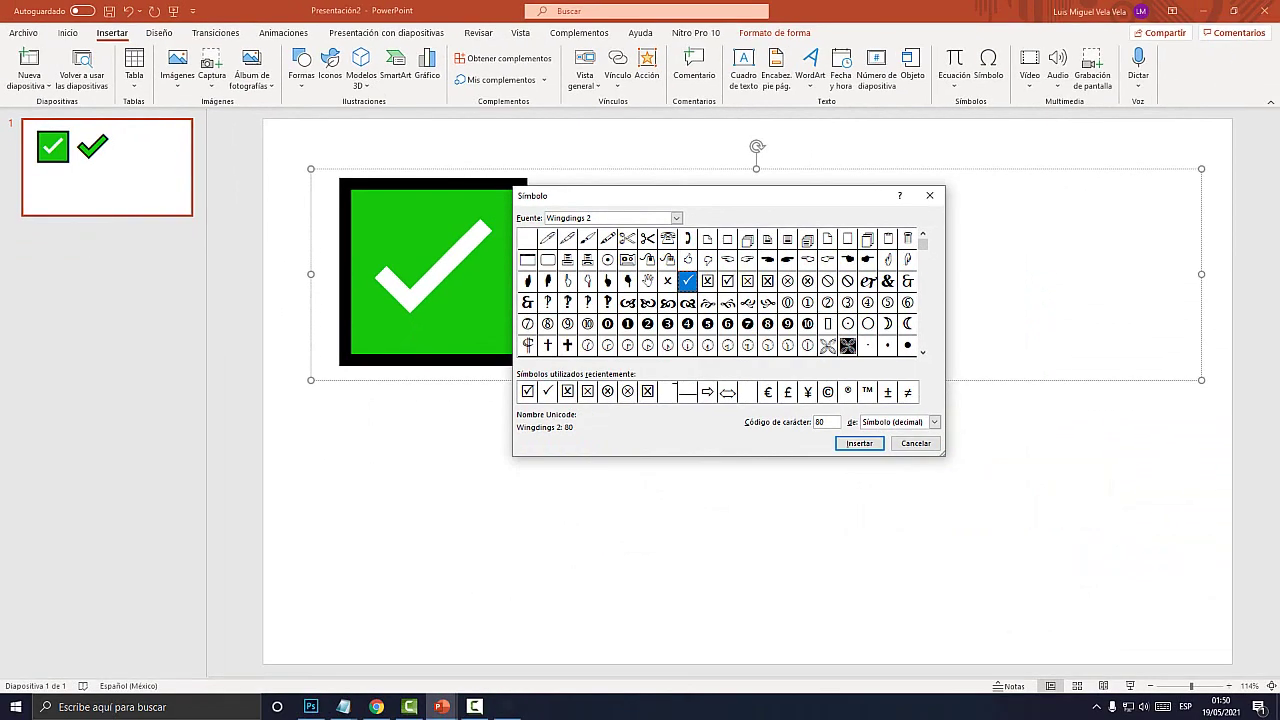
{"action": "key", "text": "Return"}
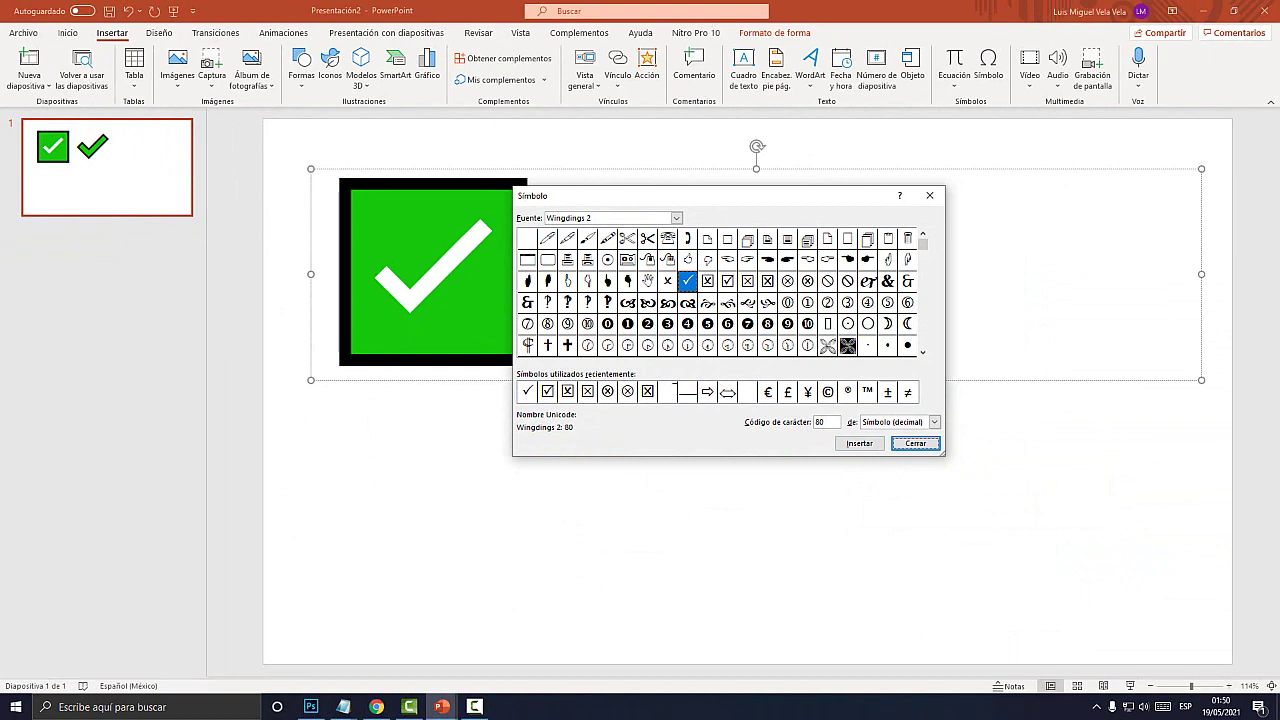
Insert the Wingdings 2 boxed check mark
{"action": "mouse_move", "coordinate": [695, 195]}
{"action": "left_mouse_down"}
{"action": "mouse_move", "coordinate": [449, 297]}
{"action": "mouse_move", "coordinate": [354, 226]}
{"action": "left_mouse_up"}
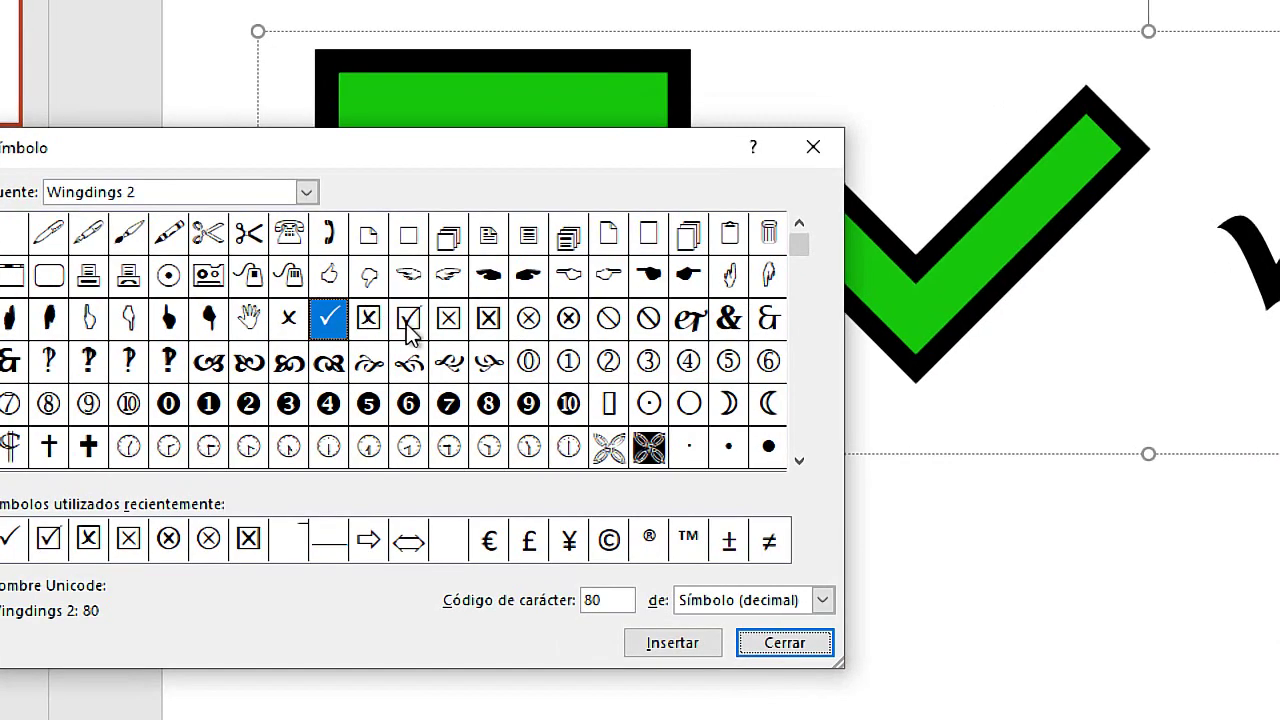
{"action": "left_click", "coordinate": [386, 312]}
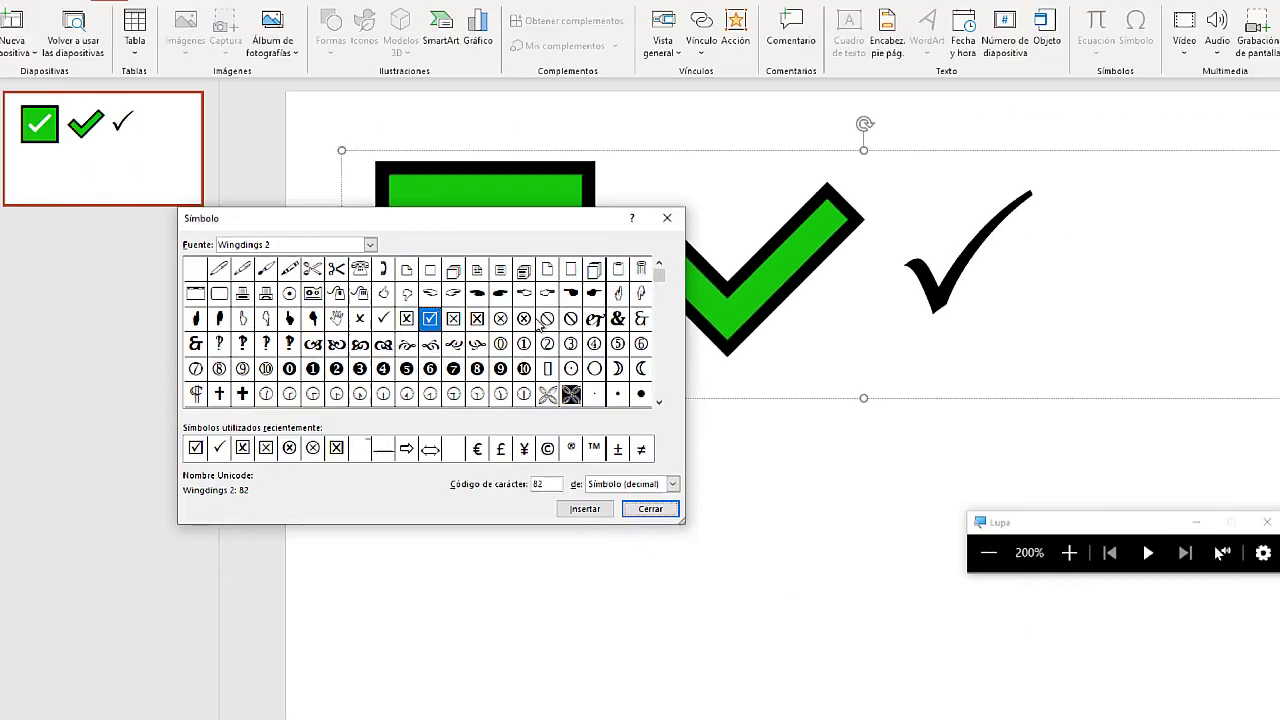
{"action": "key", "text": "super+Escape"}
{"action": "double_click", "coordinate": [429, 318]}
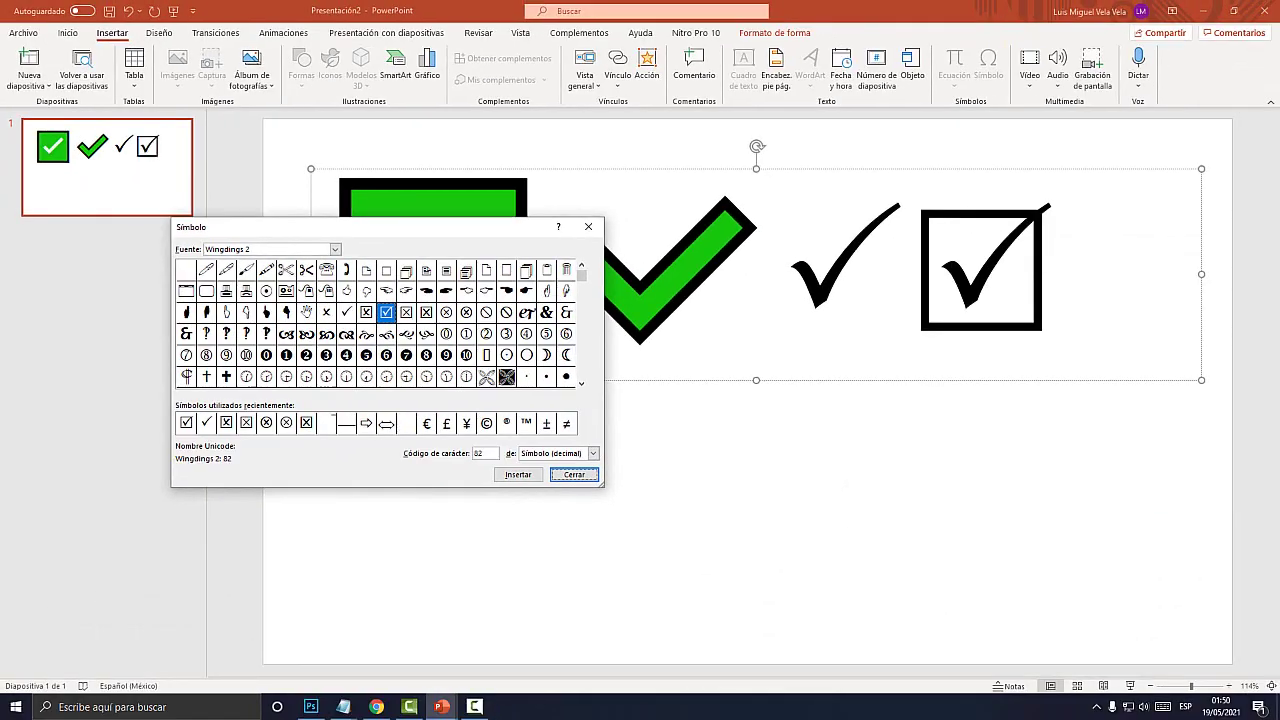
Insert the boxed X, bold boxed X and circled X symbols, then close the dialog
{"action": "mouse_move", "coordinate": [300, 227]}
{"action": "left_mouse_down"}
{"action": "mouse_move", "coordinate": [553, 480]}
{"action": "mouse_move", "coordinate": [510, 174]}
{"action": "left_mouse_up"}
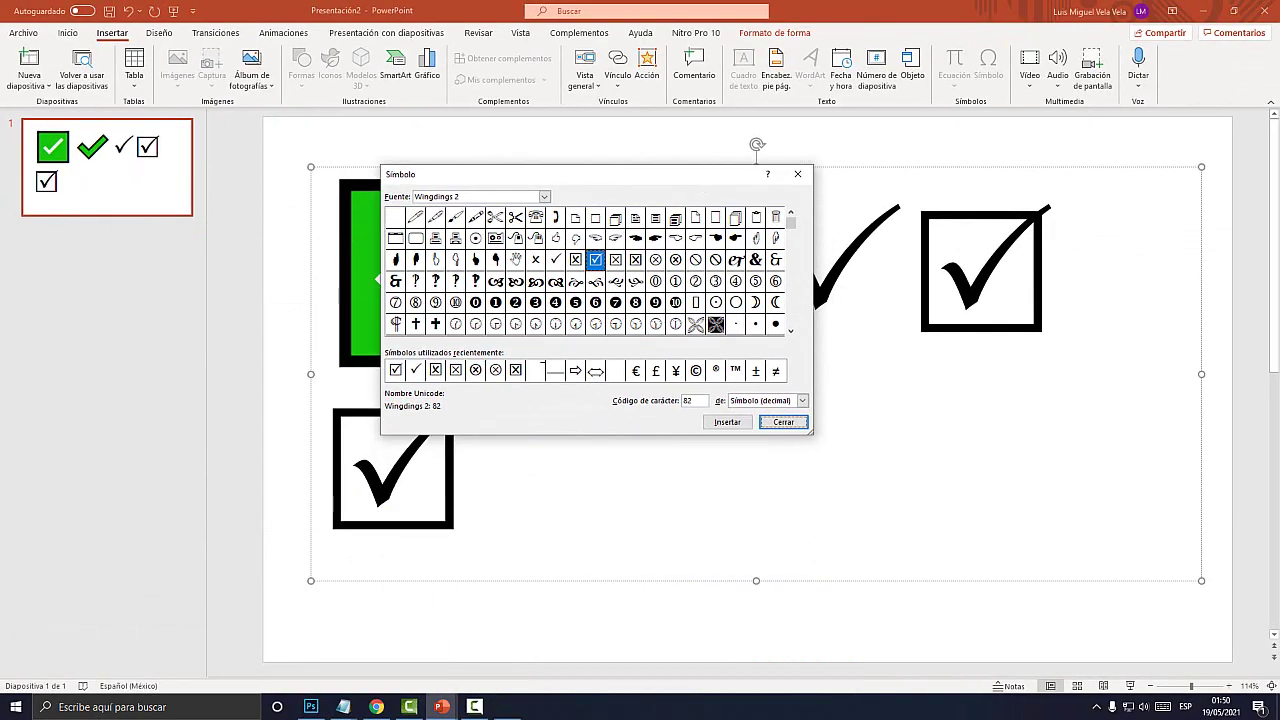
{"action": "key", "text": "super+plus"}
{"action": "left_click", "coordinate": [614, 261]}
{"action": "left_click", "coordinate": [636, 262]}
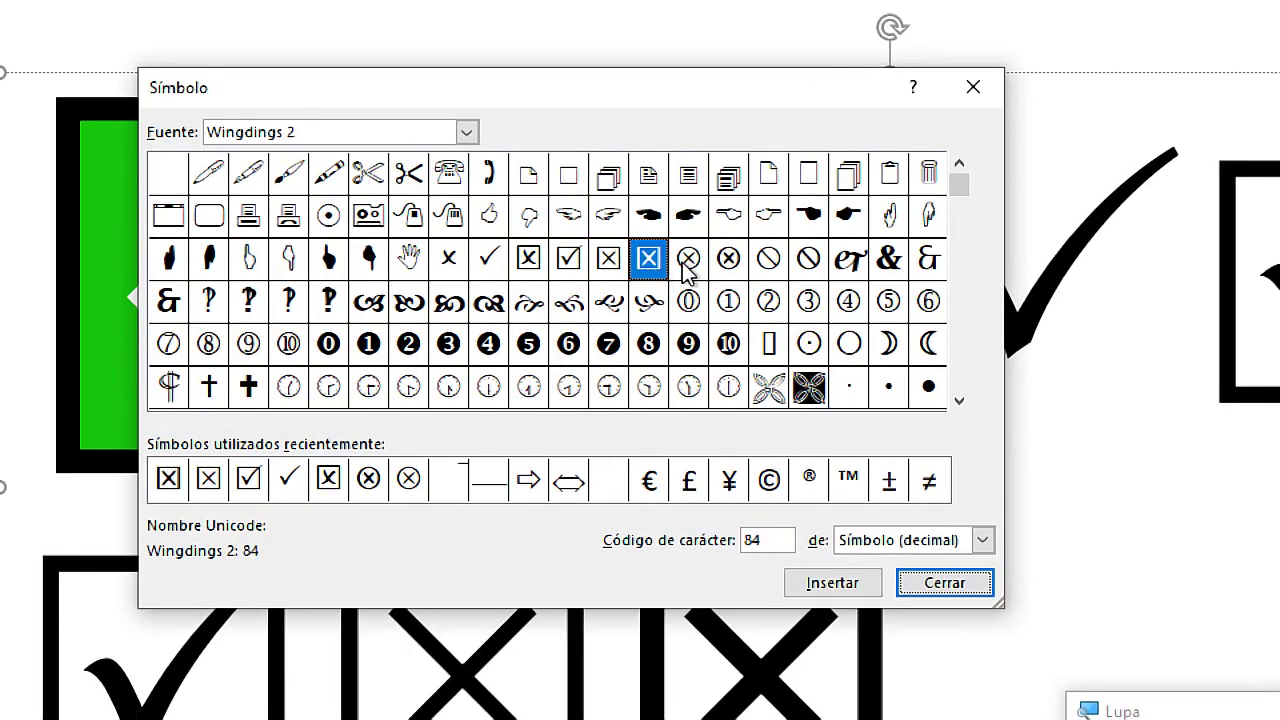
{"action": "double_click", "coordinate": [686, 260]}
{"action": "key", "text": "super+Escape"}
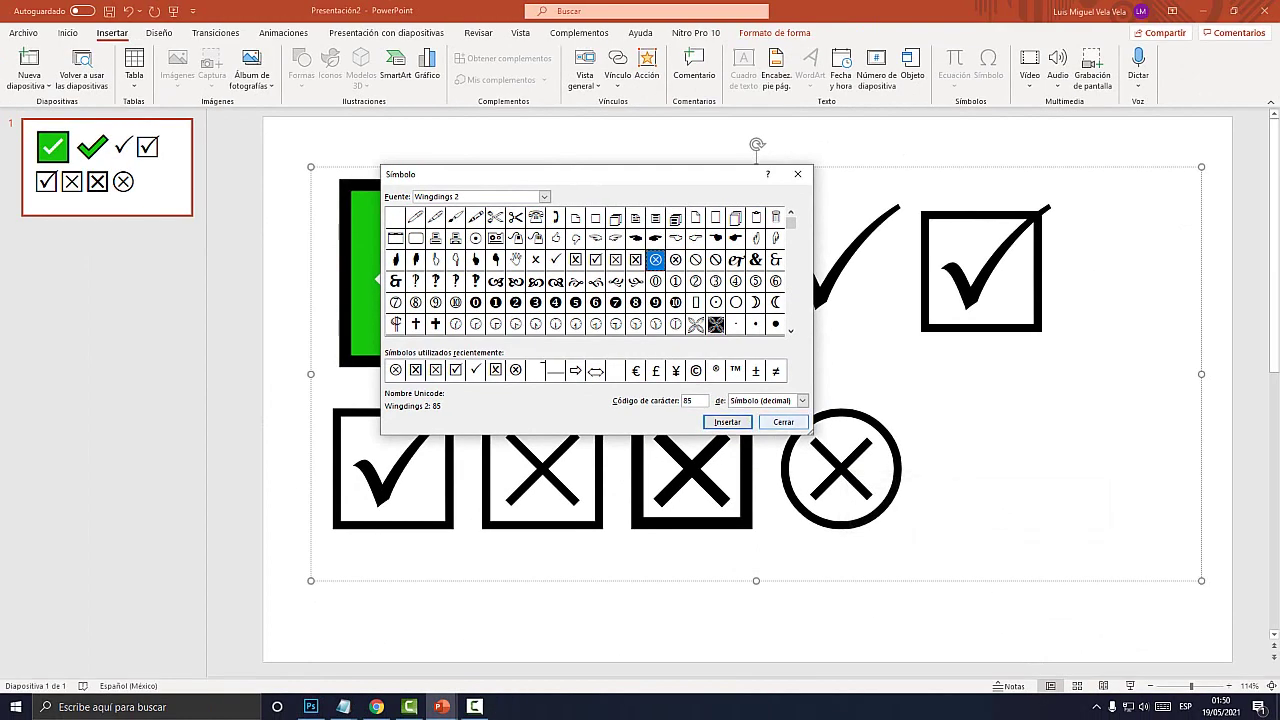
{"action": "left_click", "coordinate": [783, 421]}
{"action": "left_click_drag", "start_coordinate": [905, 560], "coordinate": [780, 270]}
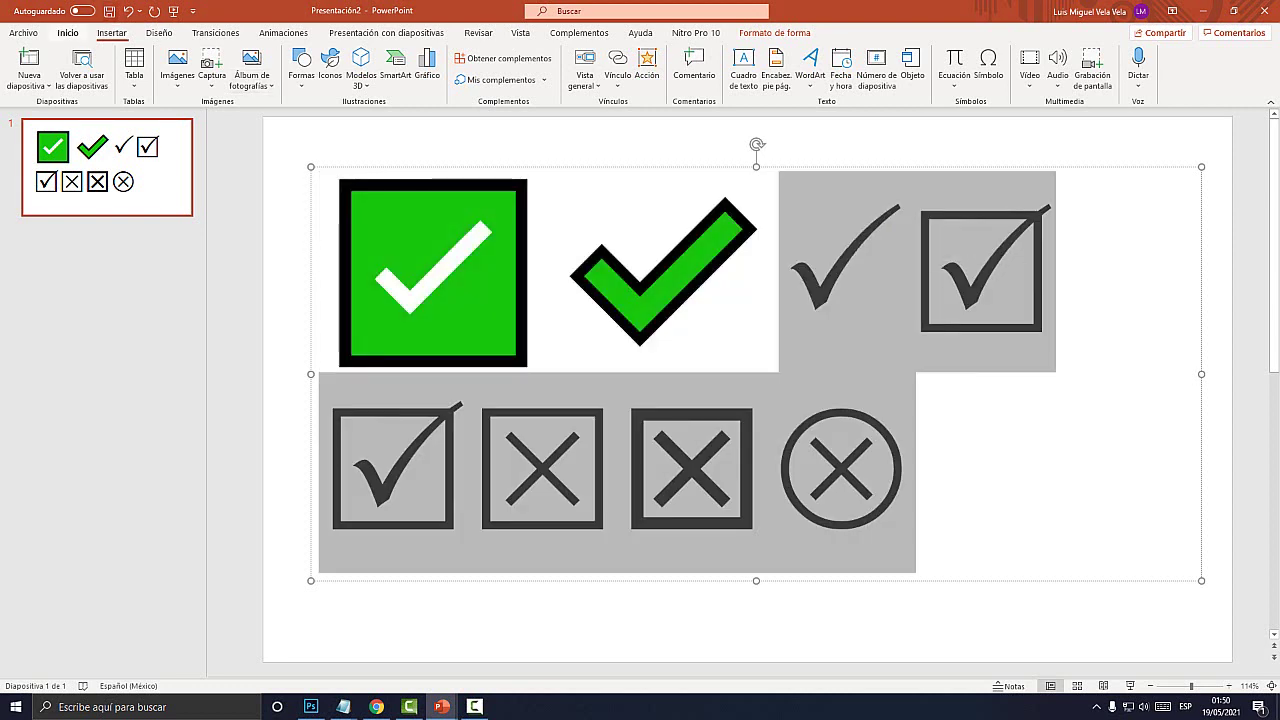
Colour the selected new symbols green
{"action": "left_click", "coordinate": [67, 32]}
{"action": "left_click", "coordinate": [471, 79]}
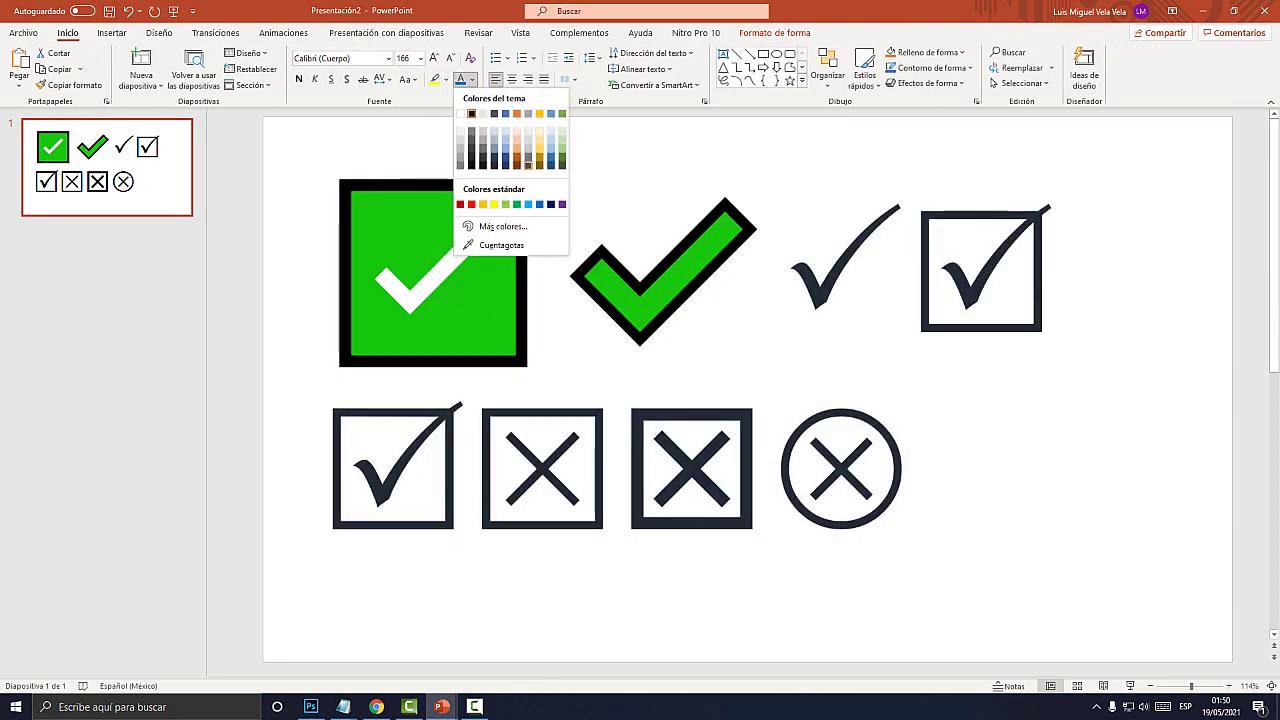
{"action": "left_click", "coordinate": [562, 158]}
Make the two boxed X marks and the circled X red
{"action": "left_click", "coordinate": [766, 470]}
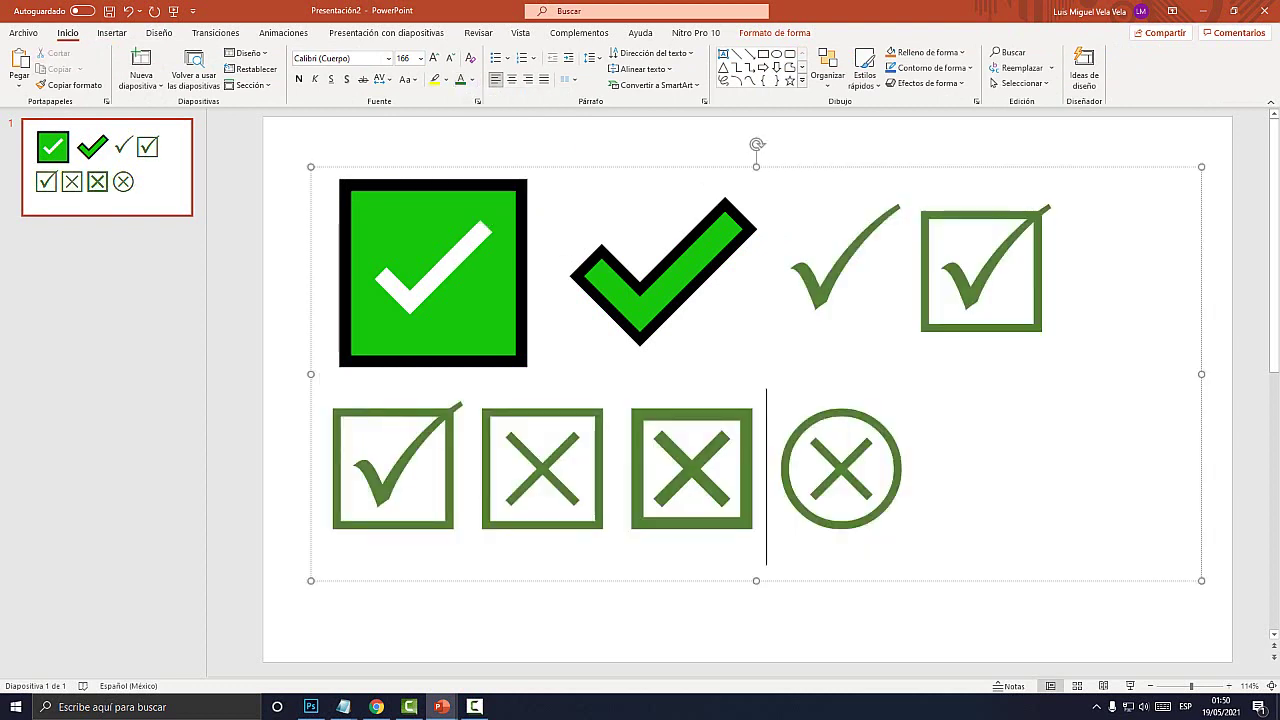
{"action": "key", "text": "shift+Right"}
{"action": "key", "text": "ctrl+a"}
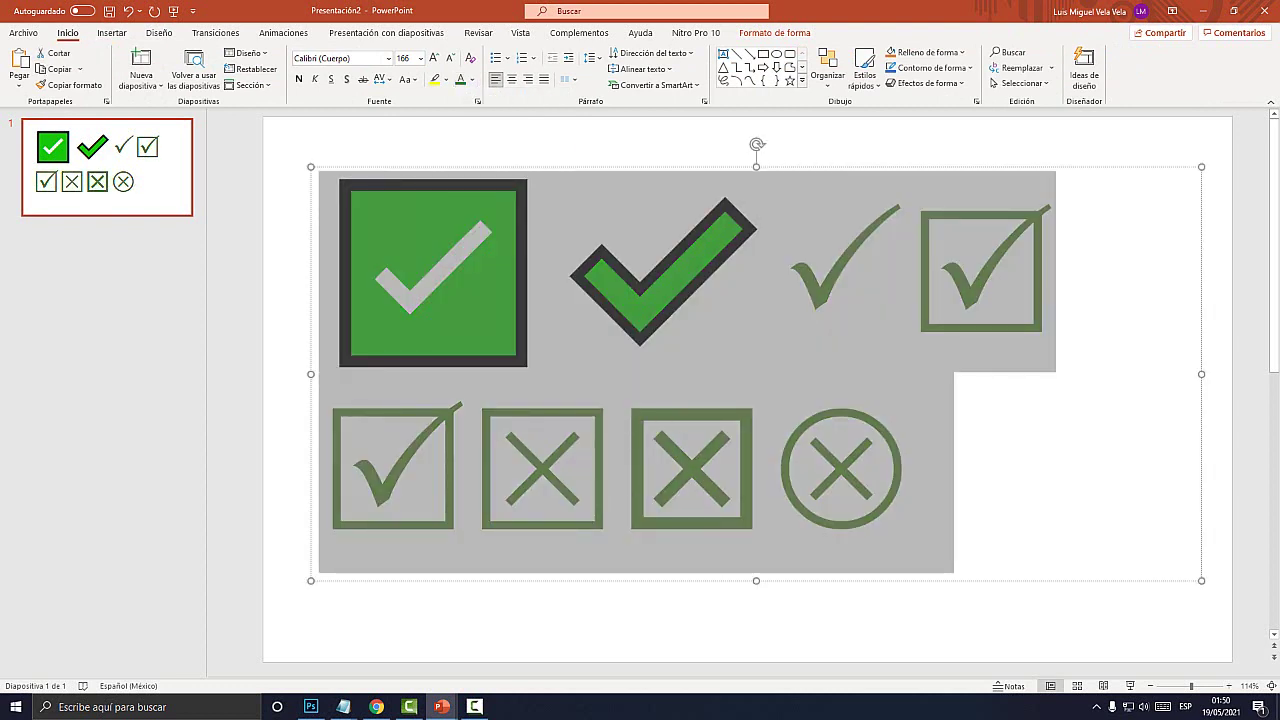
{"action": "left_click_drag", "start_coordinate": [953, 470], "coordinate": [468, 470]}
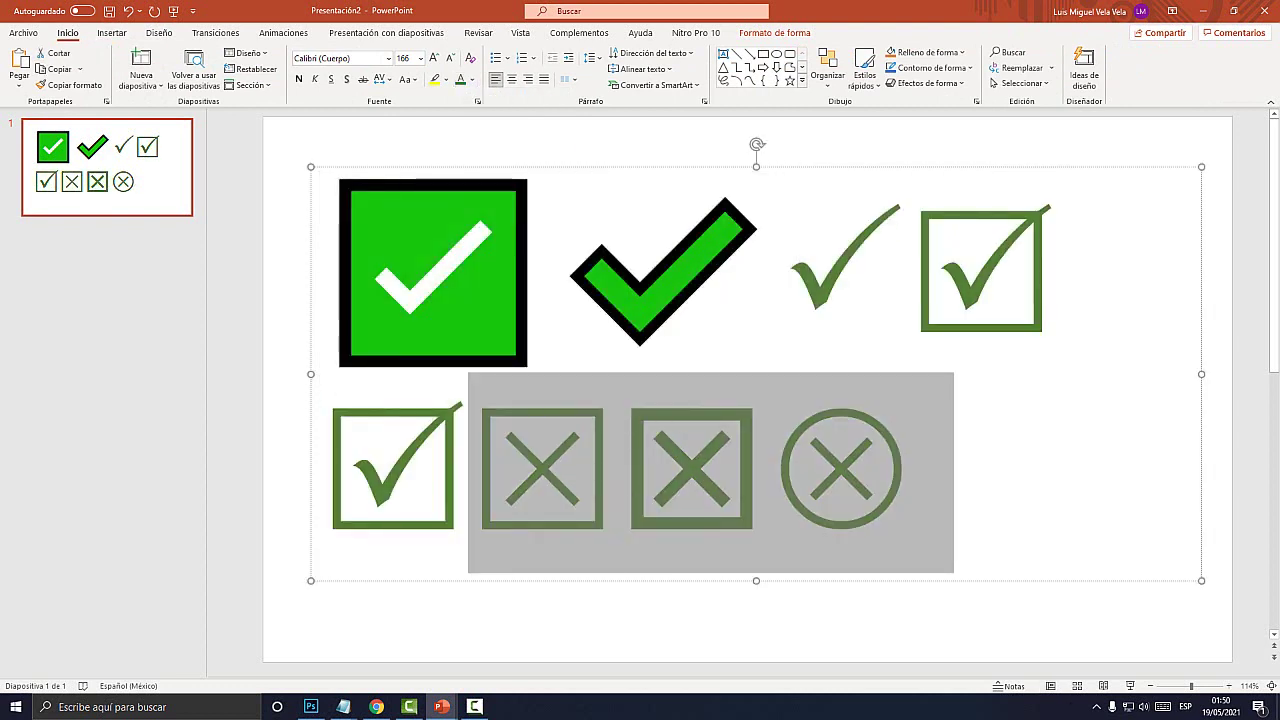
{"action": "left_click", "coordinate": [471, 80]}
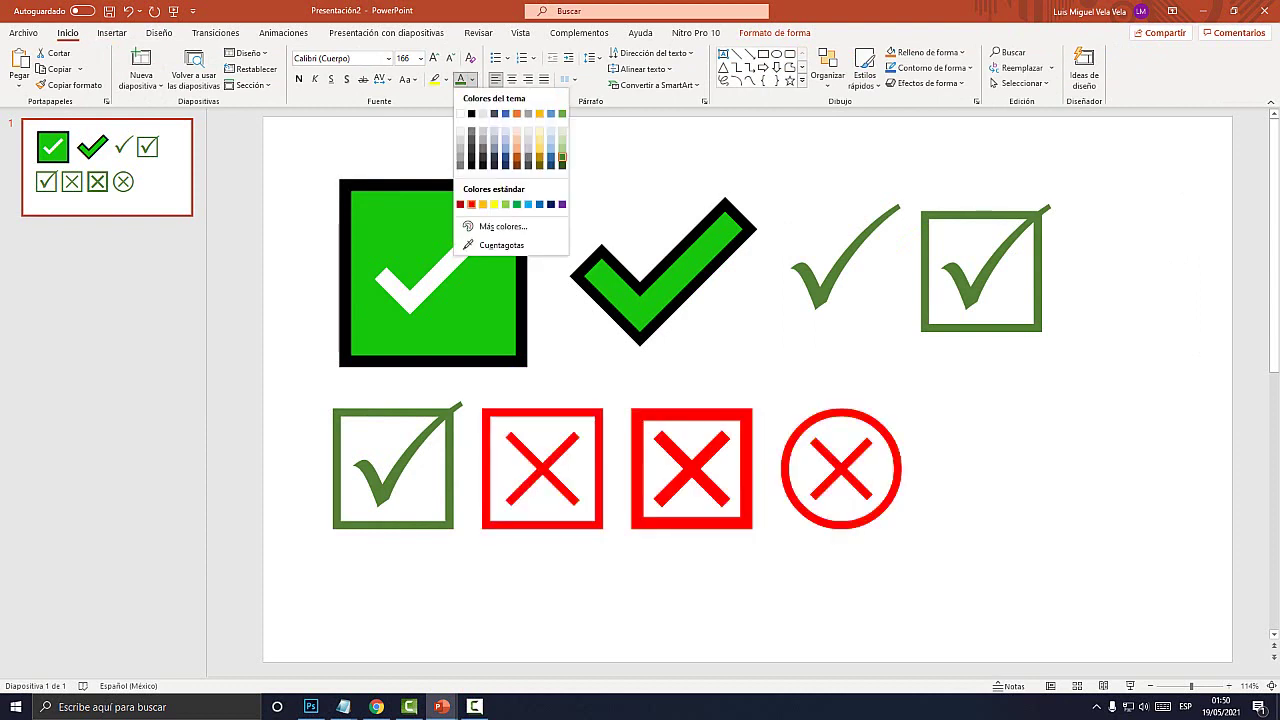
{"action": "left_click", "coordinate": [471, 204]}
{"action": "key", "text": "Right"}
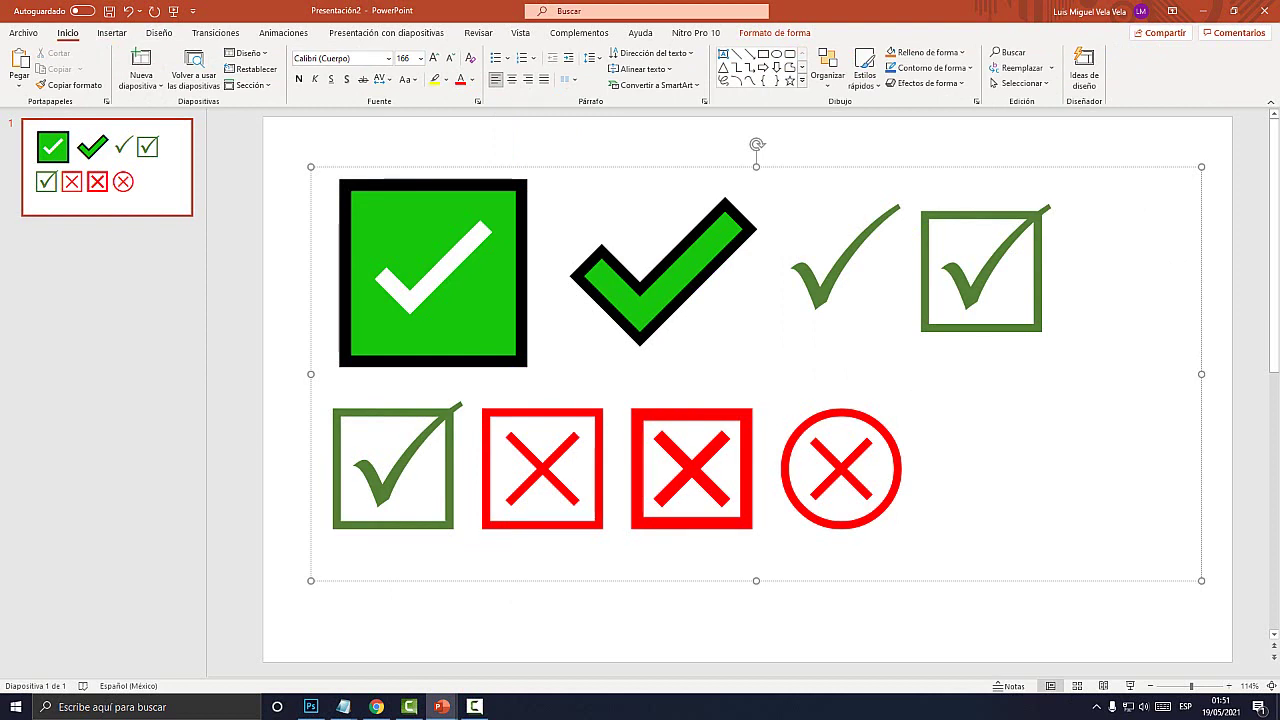
{"action": "left_click", "coordinate": [767, 477]}
{"action": "key", "text": "ctrl+a"}
{"action": "key", "text": "Right"}
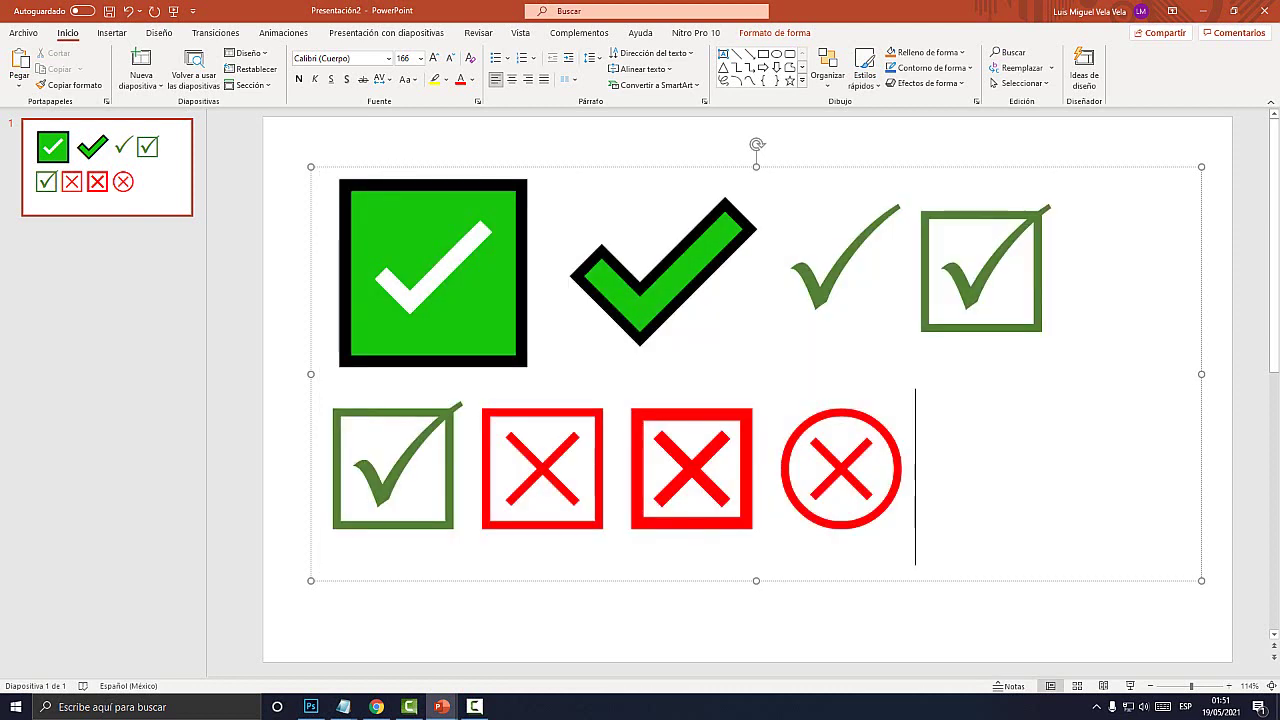